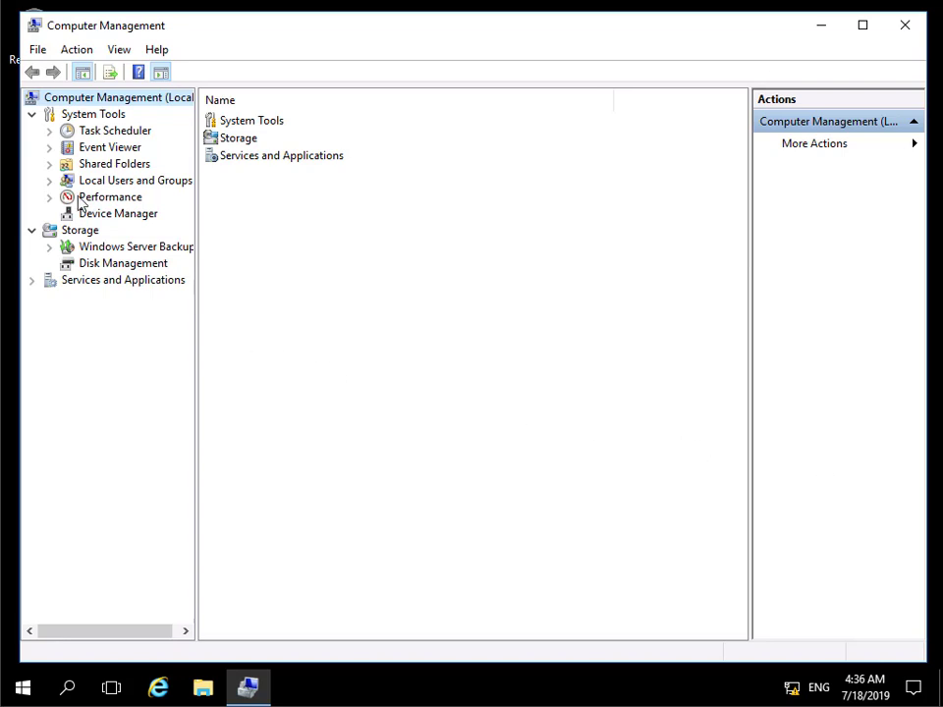
Step: Start adding a member to the local Administrators group and include Computers in the searchable object types
{"action": "left_click", "coordinate": [171, 181]}
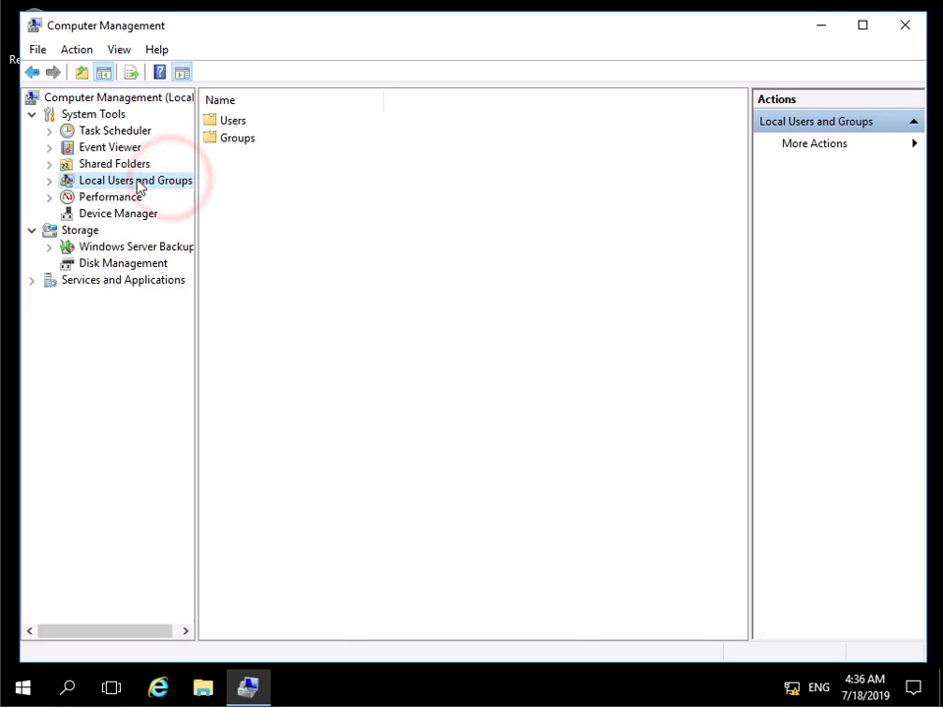
{"action": "double_click", "coordinate": [236, 138]}
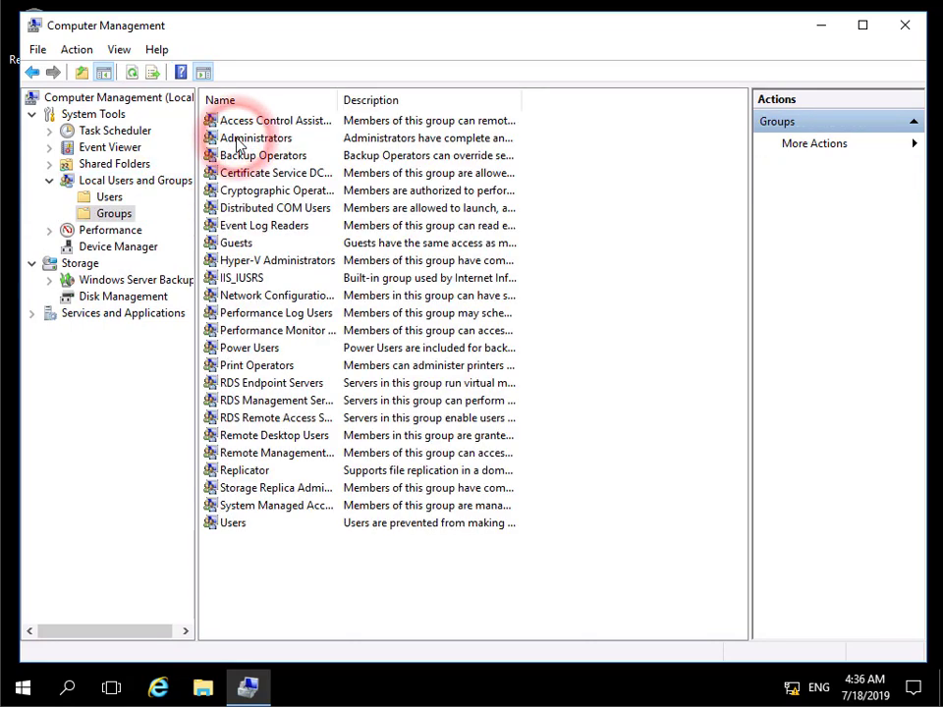
{"action": "double_click", "coordinate": [237, 144]}
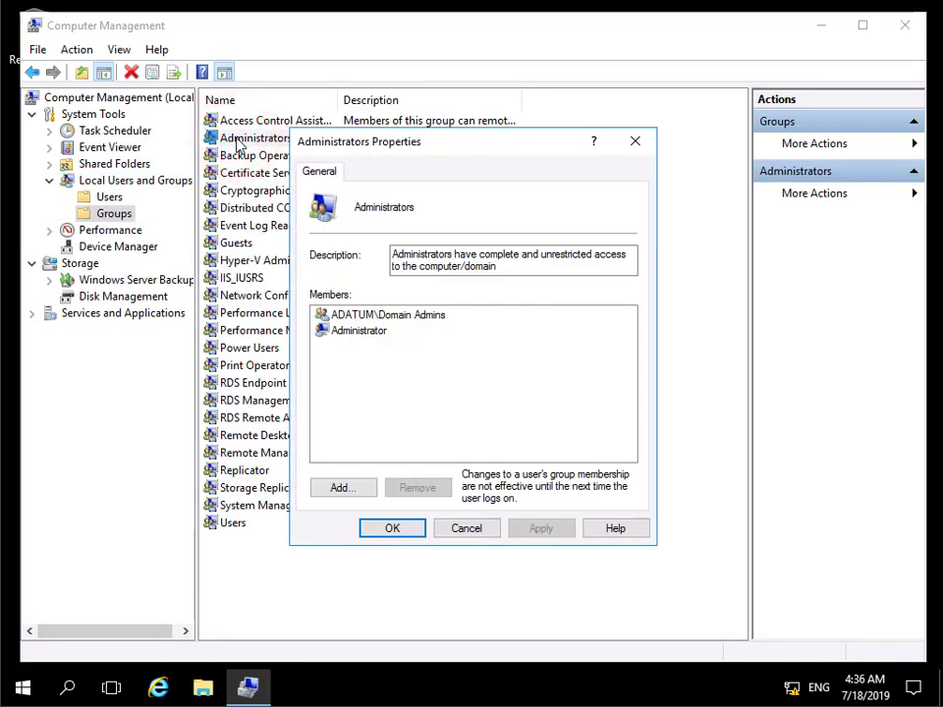
{"action": "left_click", "coordinate": [369, 489]}
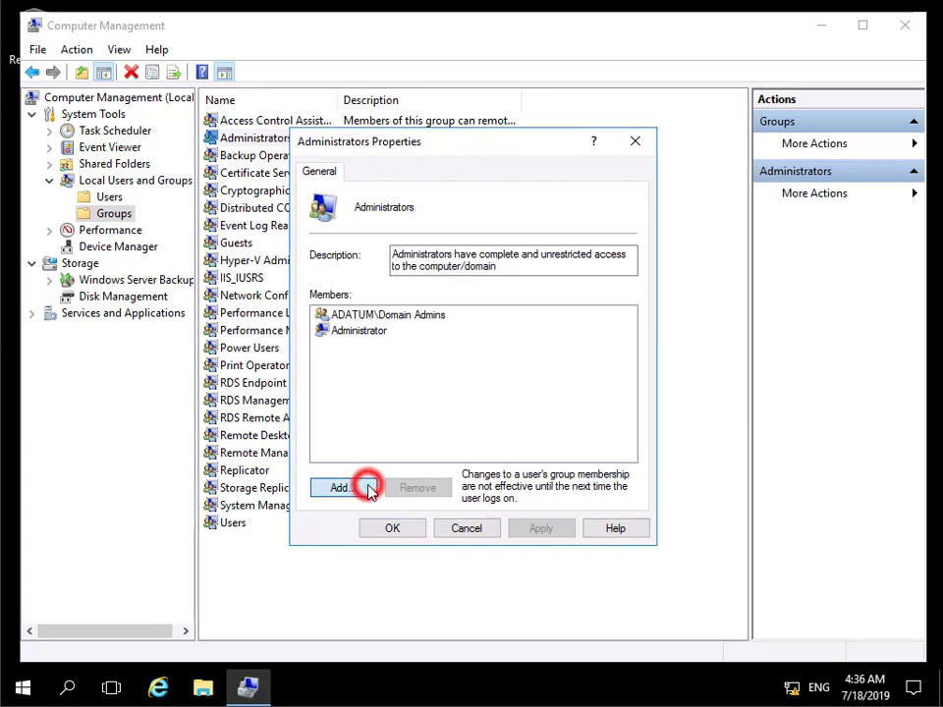
{"action": "left_click", "coordinate": [666, 222]}
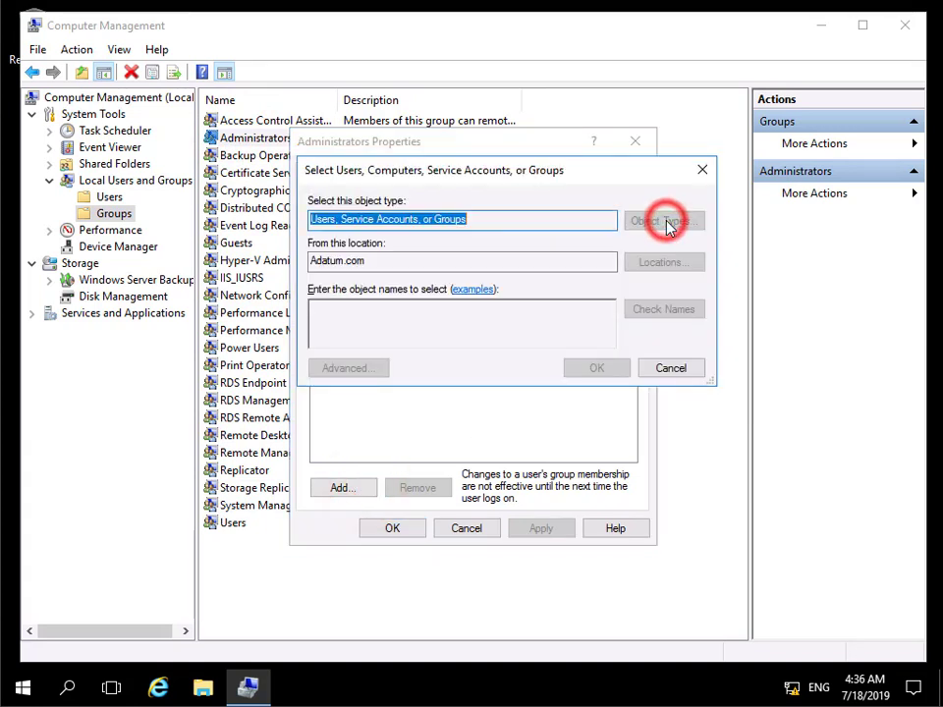
{"action": "left_click", "coordinate": [325, 295]}
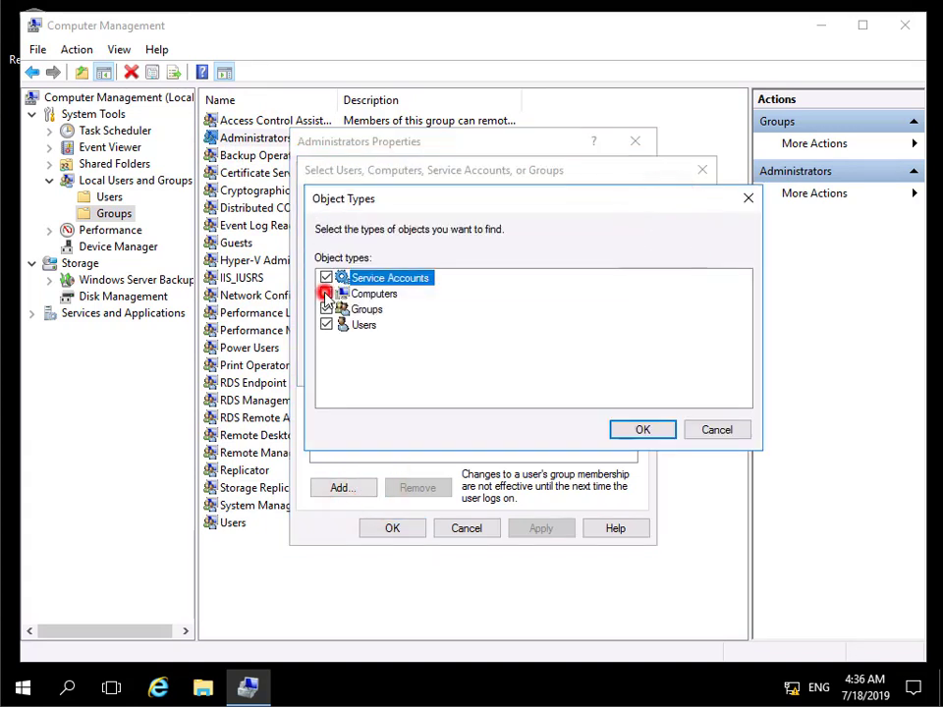
{"action": "left_click", "coordinate": [633, 429]}
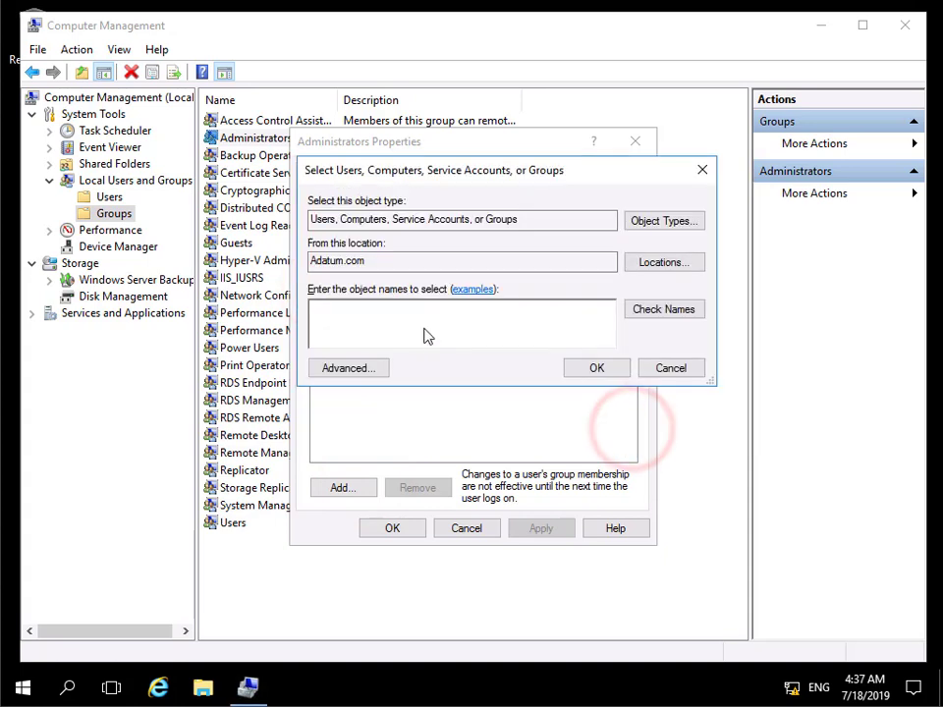
Step: Add the computer LON-CFG to the Administrators group and save the group's membership
{"action": "left_click", "coordinate": [426, 336]}
{"action": "type", "text": "lon-"}
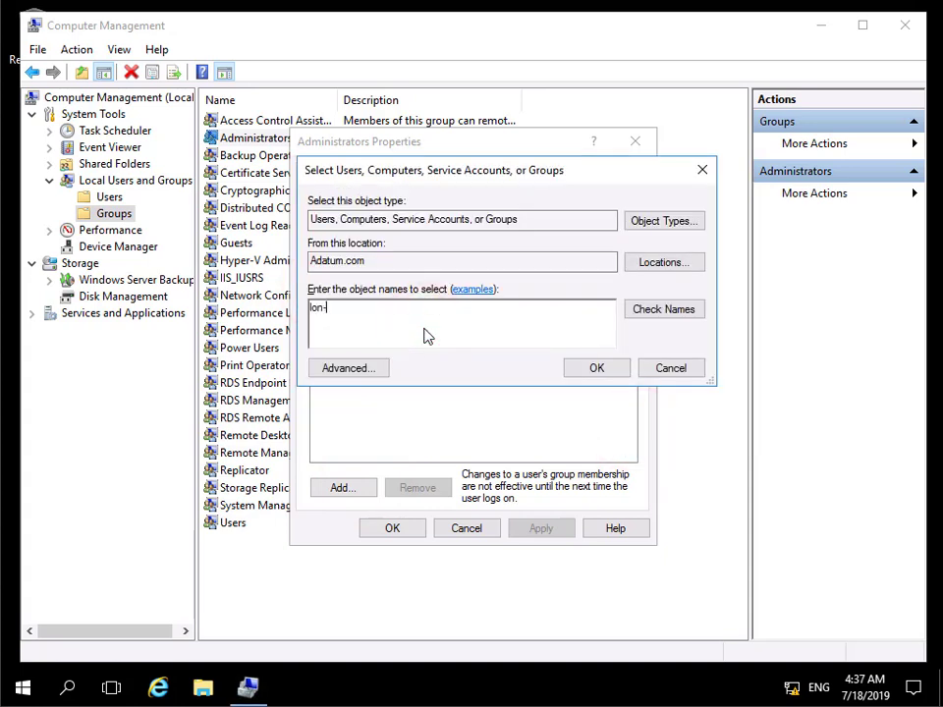
{"action": "type", "text": "cfg"}
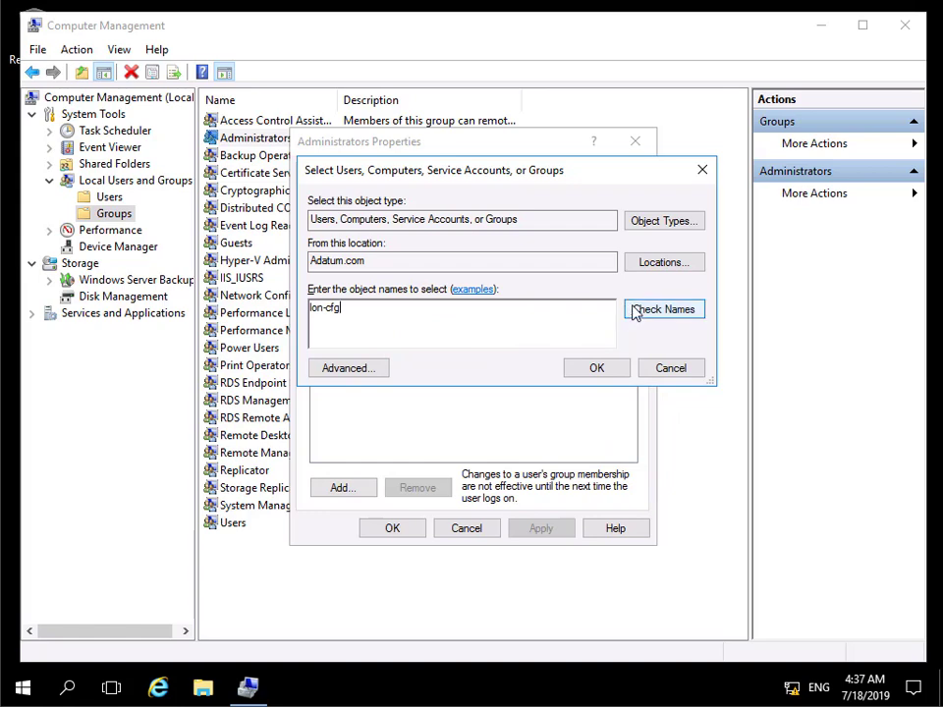
{"action": "left_click", "coordinate": [630, 311]}
{"action": "left_click", "coordinate": [597, 367]}
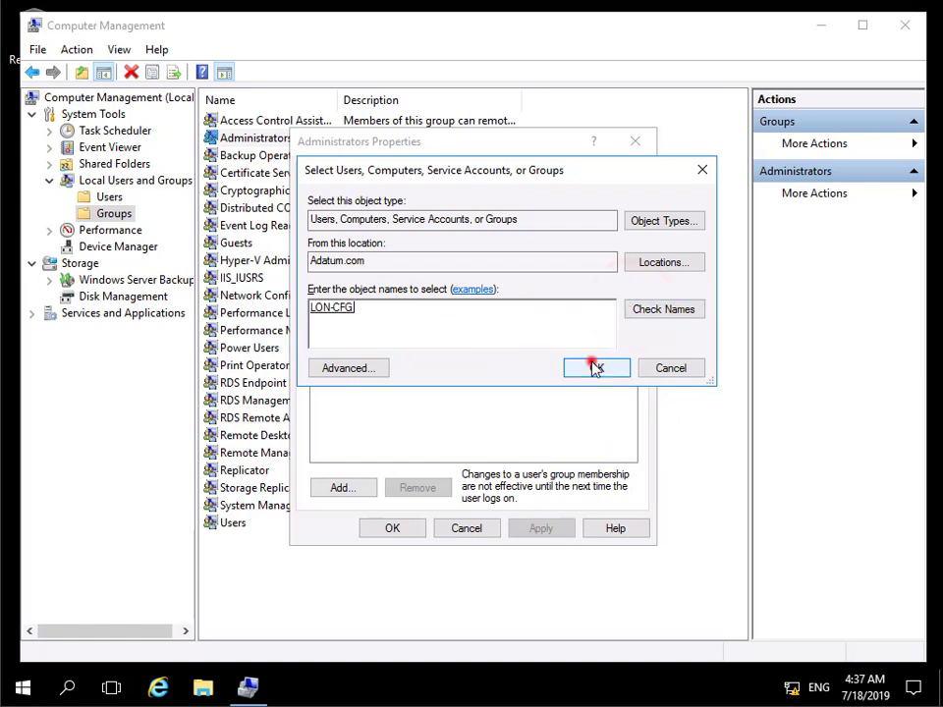
{"action": "left_click", "coordinate": [419, 530]}
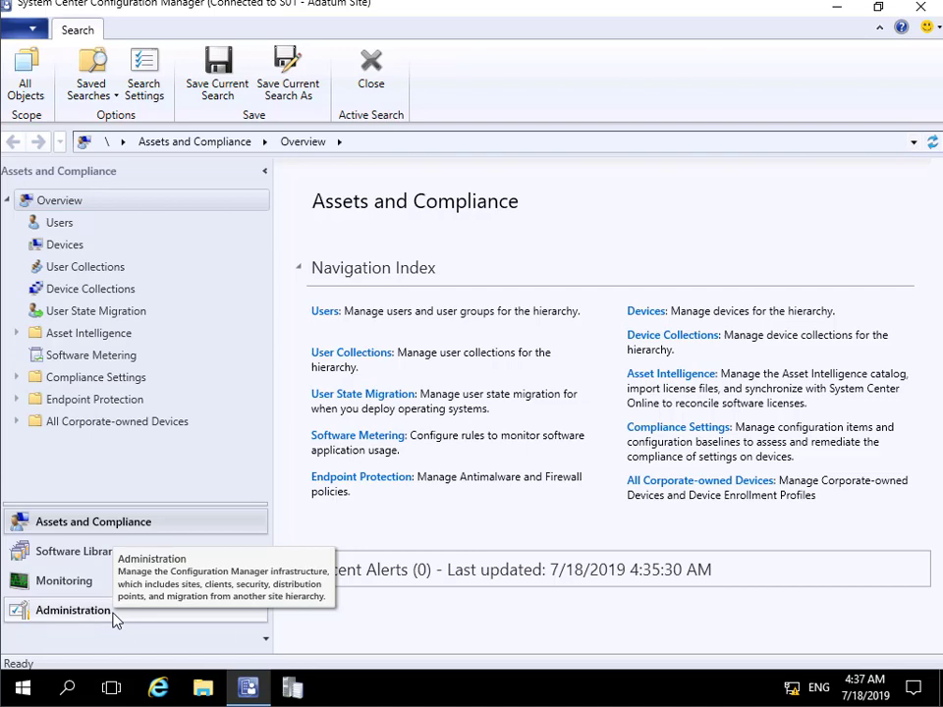
Step: In the Configuration Manager console, start creating a site system server from Servers and Site System Roles under Site Configuration
{"action": "left_click", "coordinate": [112, 615]}
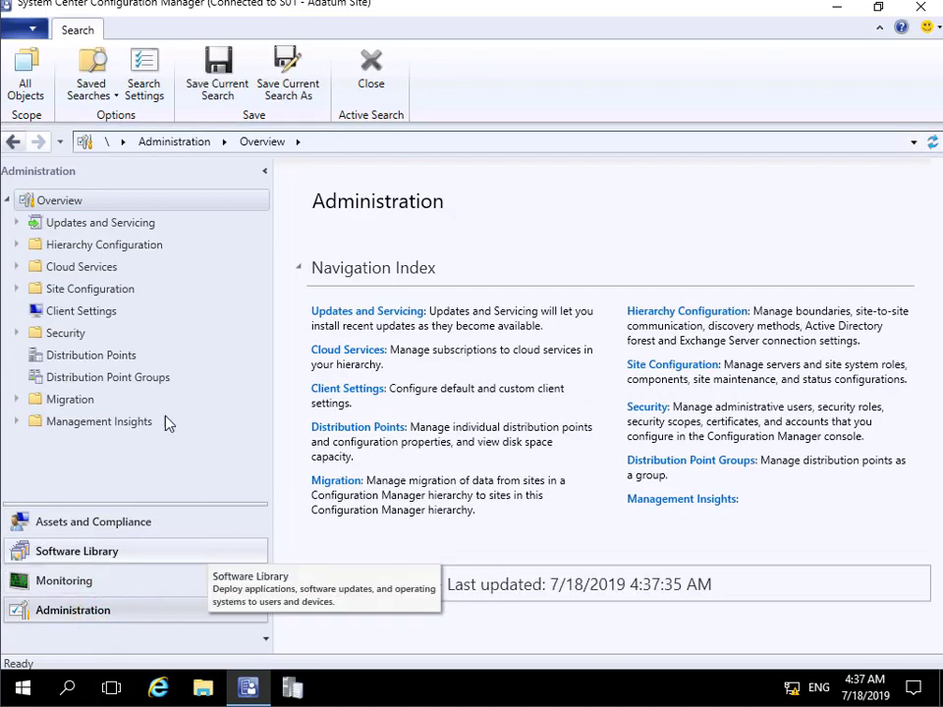
{"action": "left_click", "coordinate": [113, 288]}
{"action": "left_click", "coordinate": [17, 289]}
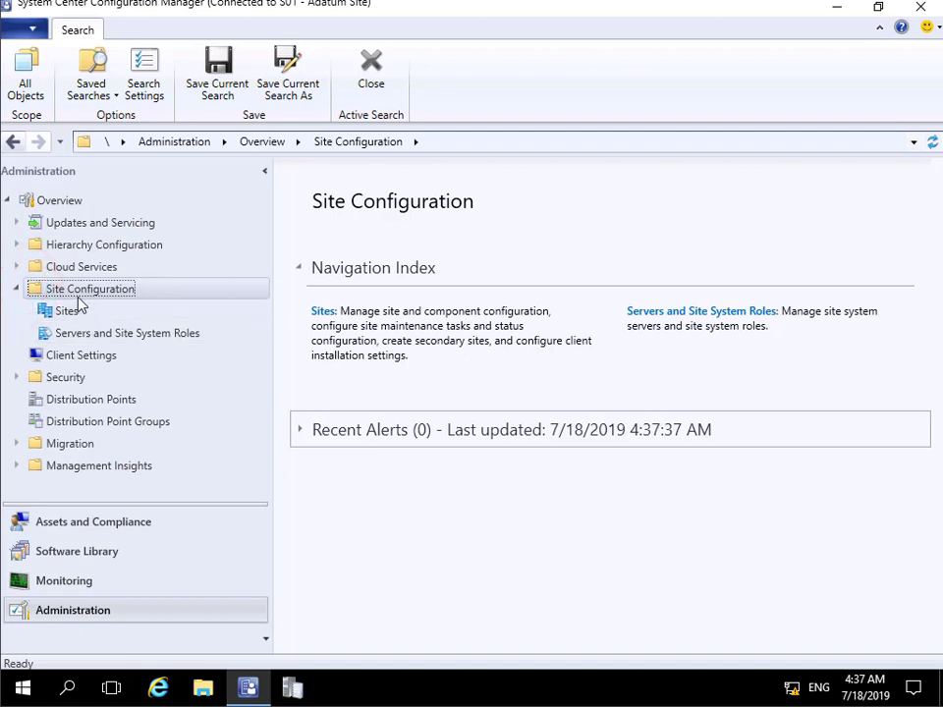
{"action": "left_click", "coordinate": [111, 335]}
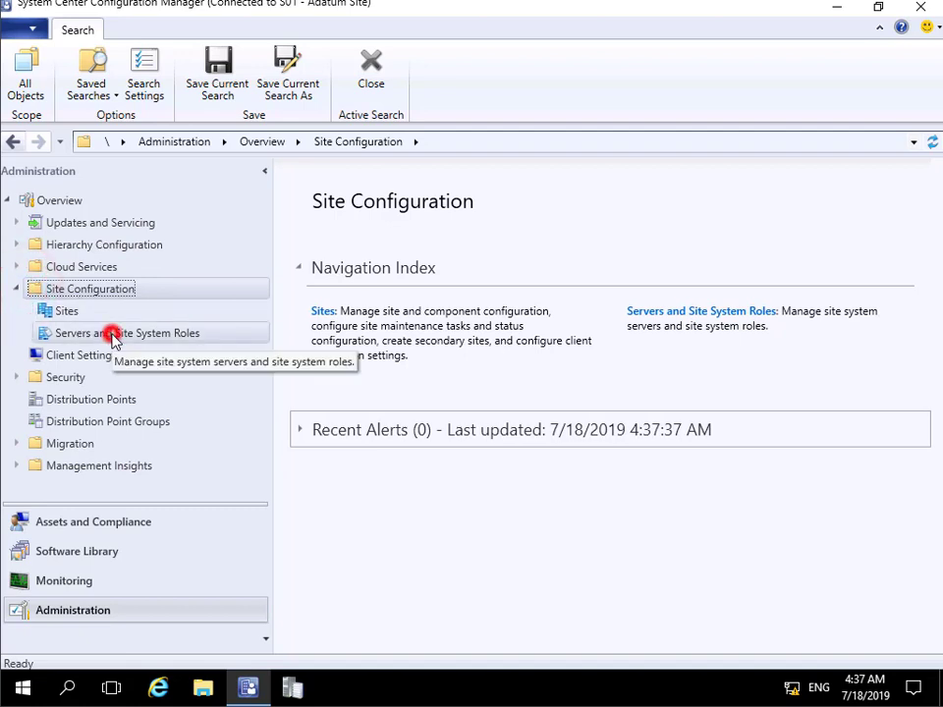
{"action": "right_click", "coordinate": [111, 335]}
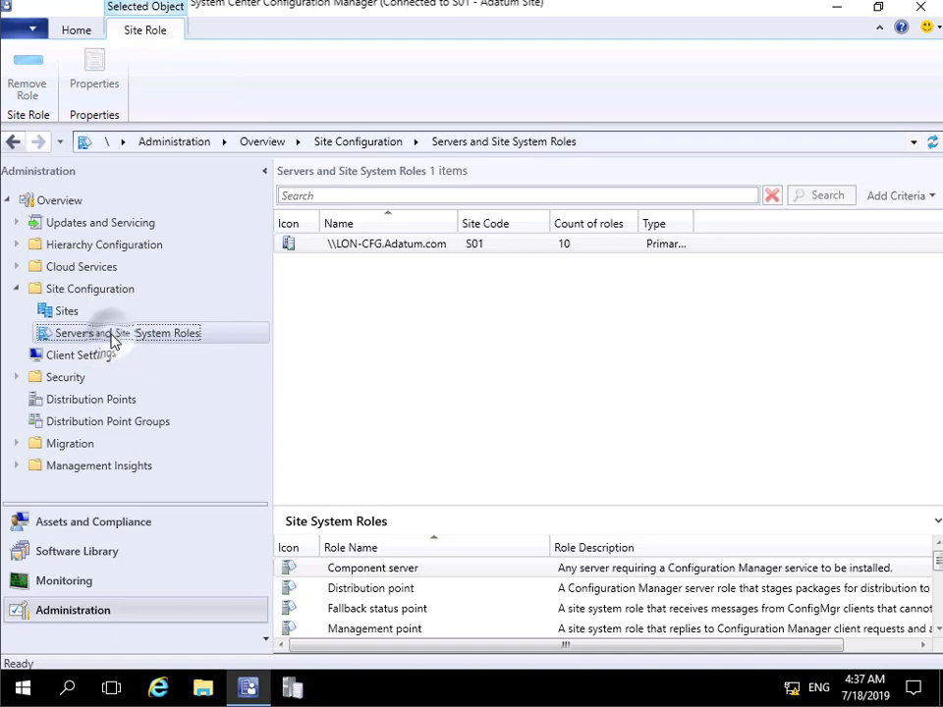
{"action": "left_click", "coordinate": [184, 303]}
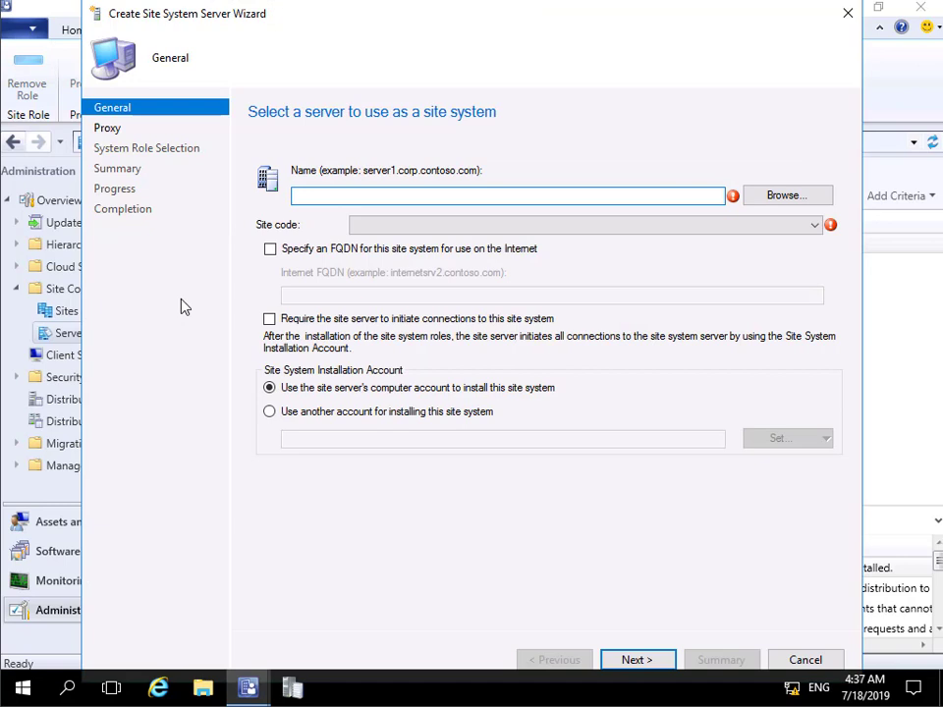
Step: Choose TOR-SVR2 as the site system server and assign it to site code S01 - Adatum Site
{"action": "left_click", "coordinate": [758, 194]}
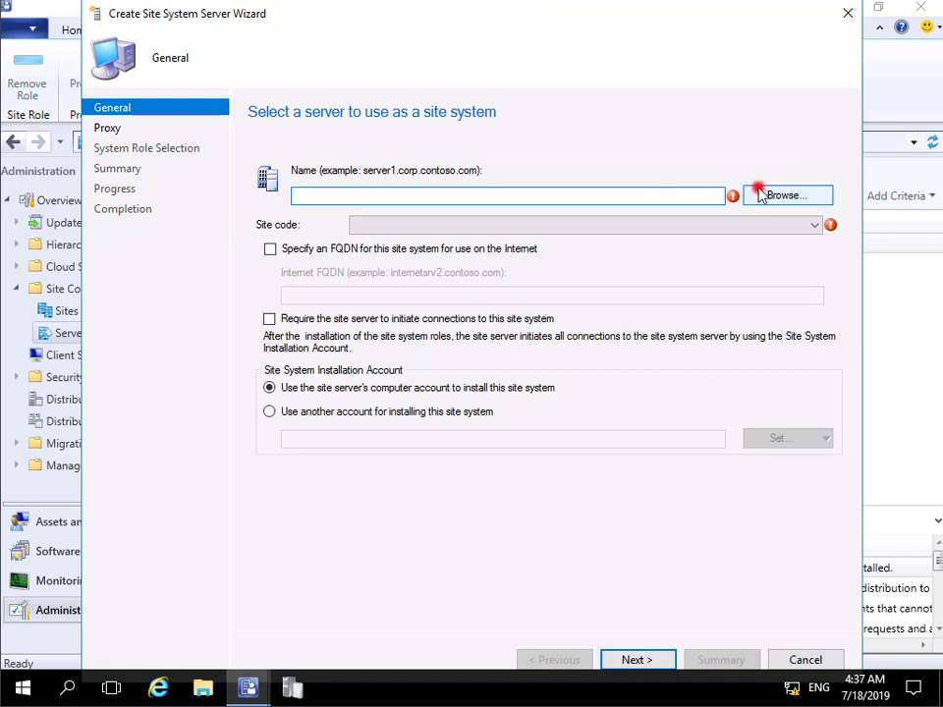
{"action": "left_click", "coordinate": [345, 208]}
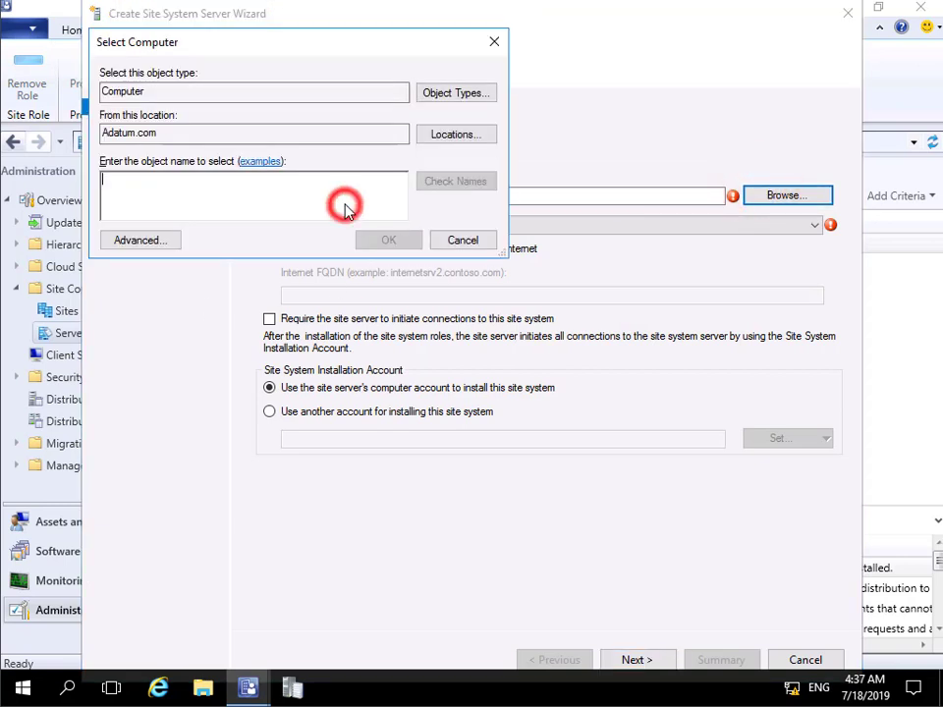
{"action": "type", "text": "tor-svr"}
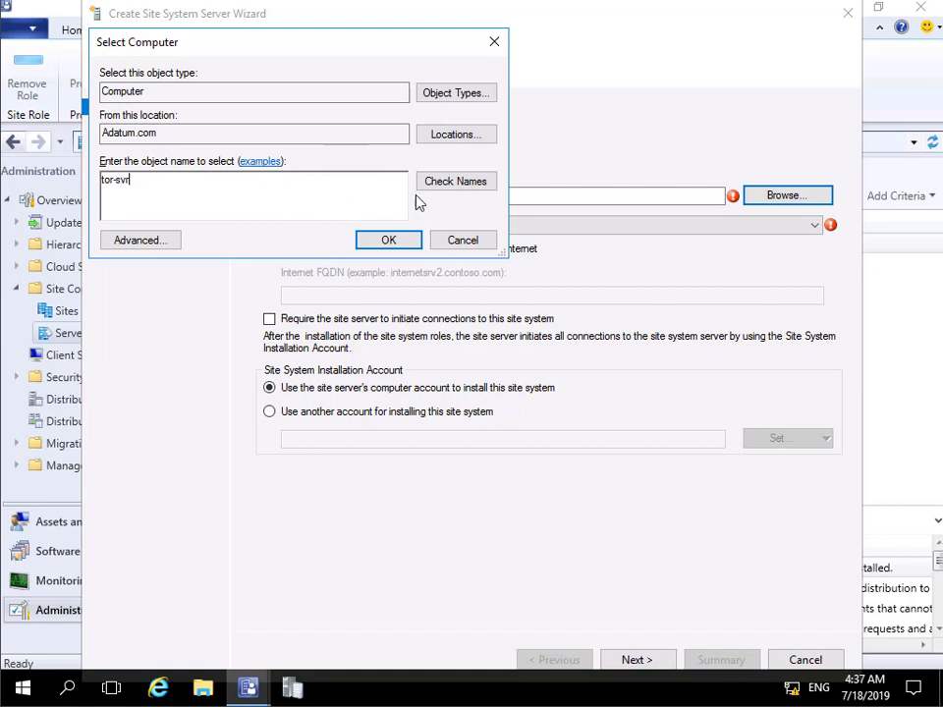
{"action": "left_click", "coordinate": [447, 180]}
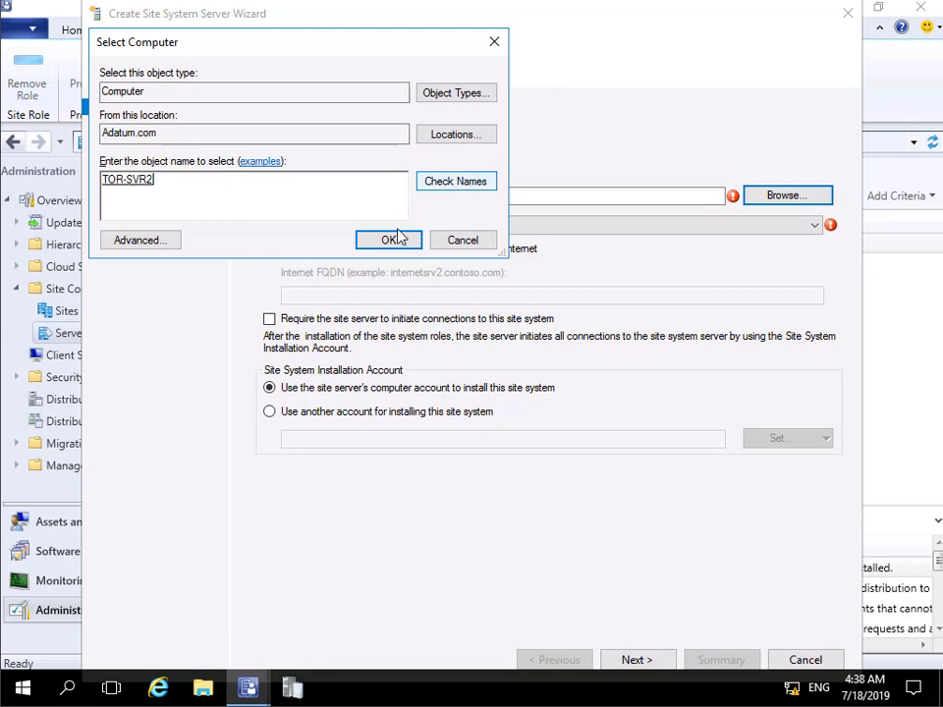
{"action": "left_click", "coordinate": [389, 241]}
{"action": "left_click", "coordinate": [414, 226]}
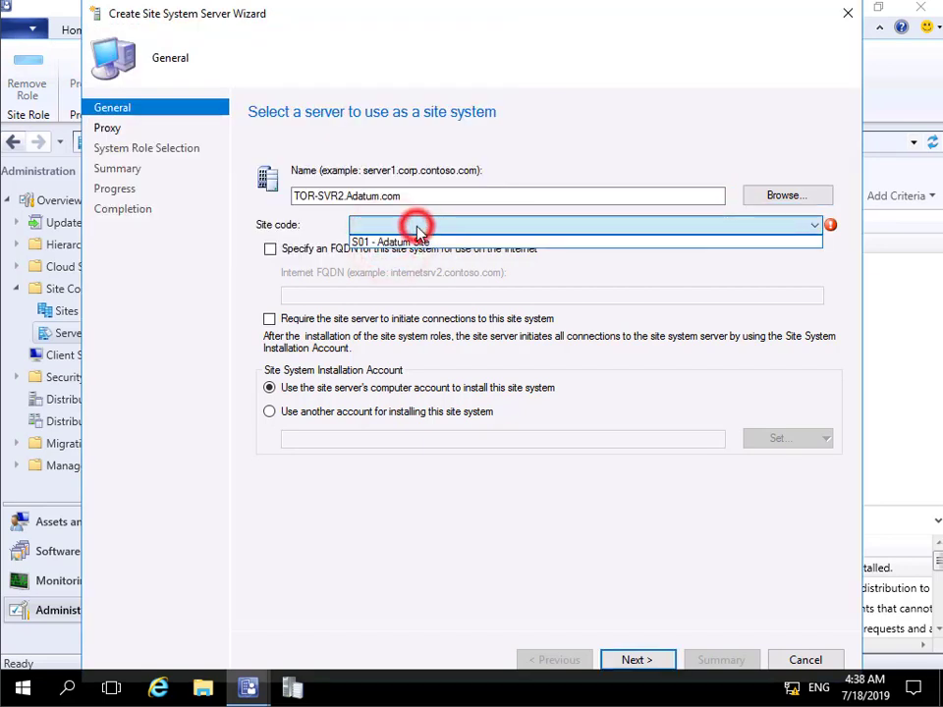
{"action": "left_click", "coordinate": [411, 241]}
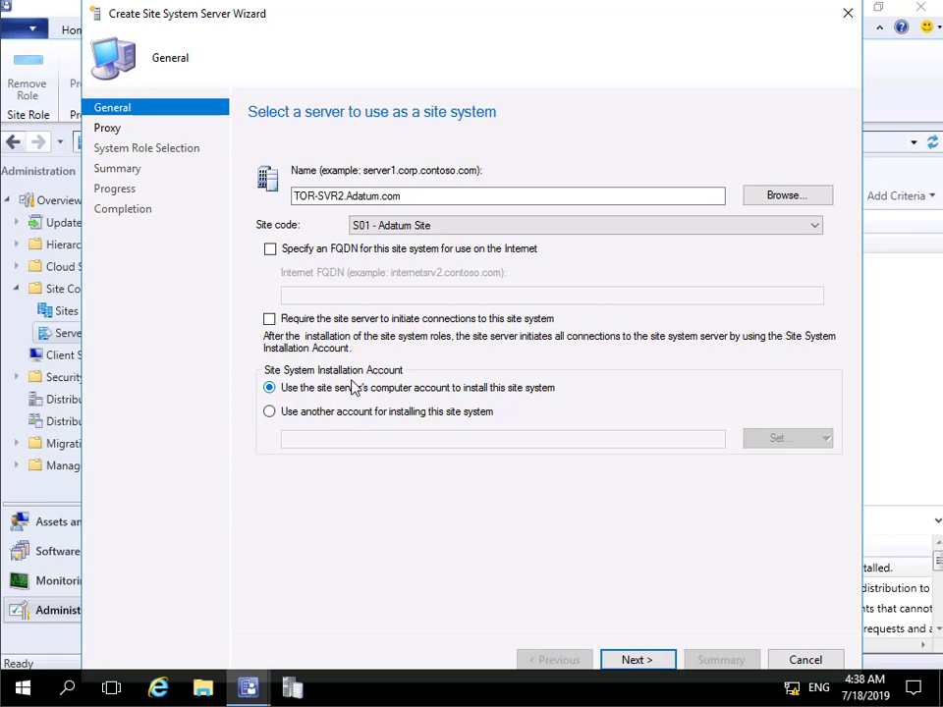
{"action": "left_click", "coordinate": [630, 660]}
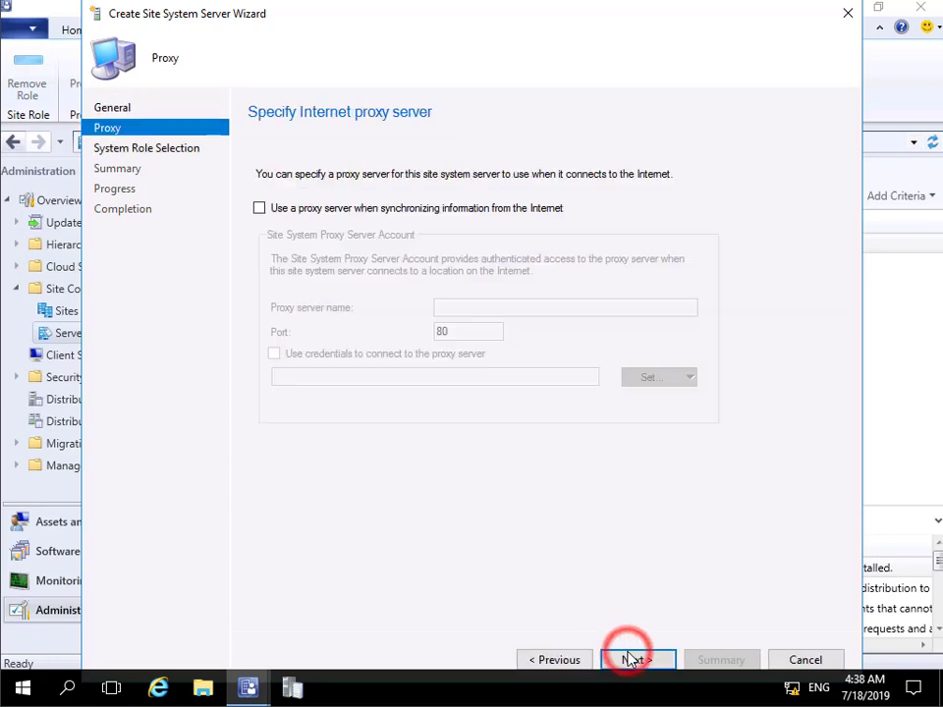
Step: Continue without an Internet proxy server and select the Distribution point role for the server
{"action": "left_click", "coordinate": [630, 660]}
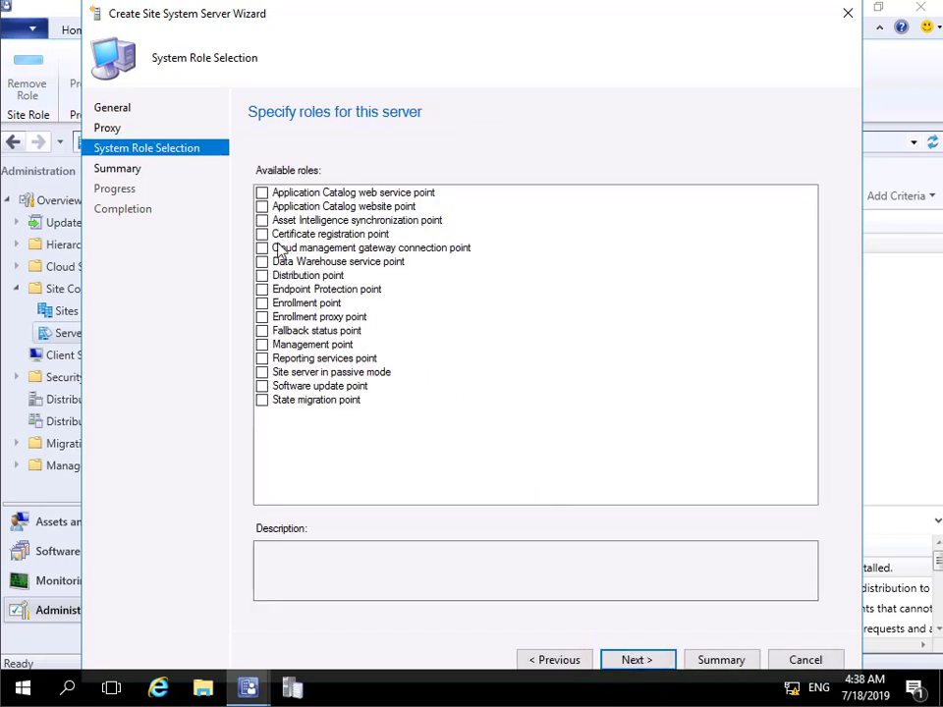
{"action": "left_click", "coordinate": [263, 276]}
{"action": "left_click", "coordinate": [635, 660]}
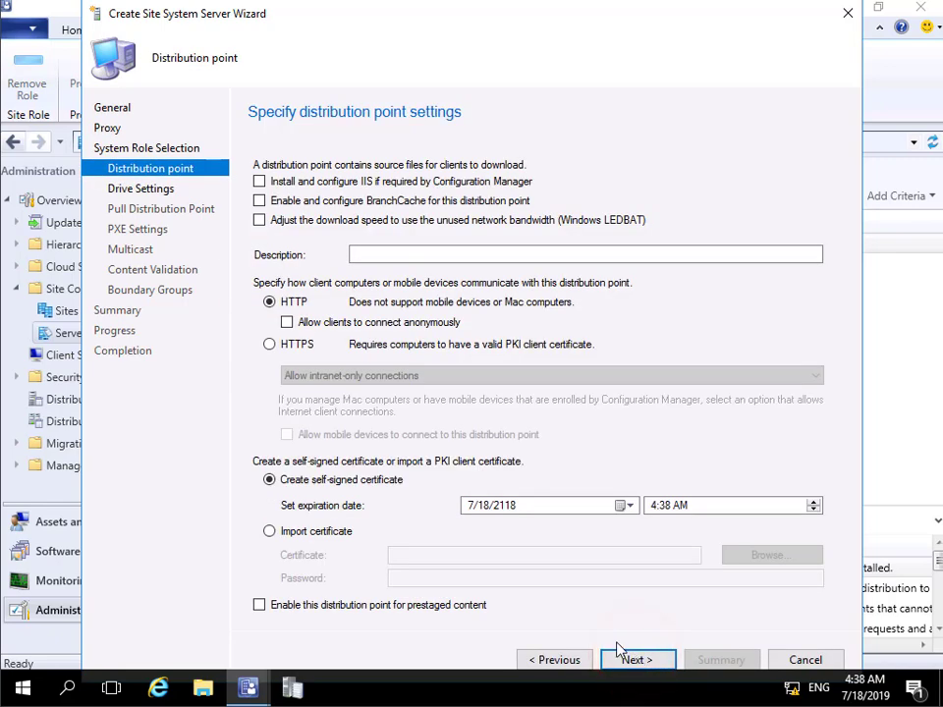
Step: Set the distribution point to install and configure IIS if required, and proceed to the drive settings
{"action": "left_click", "coordinate": [258, 180]}
{"action": "left_click", "coordinate": [439, 609]}
{"action": "left_click", "coordinate": [625, 660]}
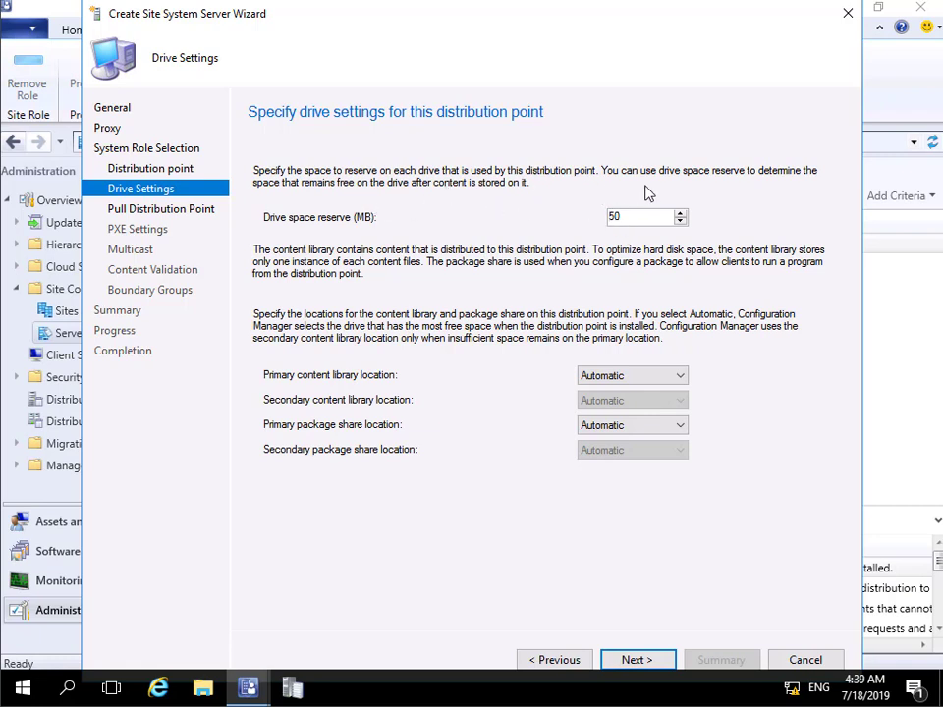
Step: Keep the primary content library location on Automatic and accept the drive settings
{"action": "left_click", "coordinate": [625, 213]}
{"action": "left_click", "coordinate": [603, 374]}
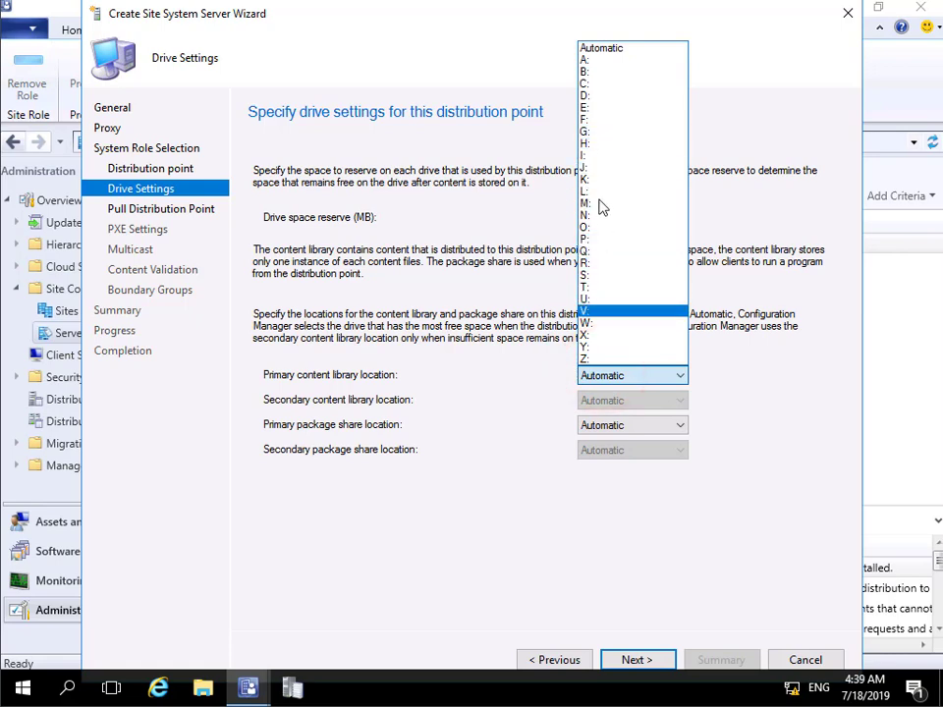
{"action": "left_click", "coordinate": [606, 47]}
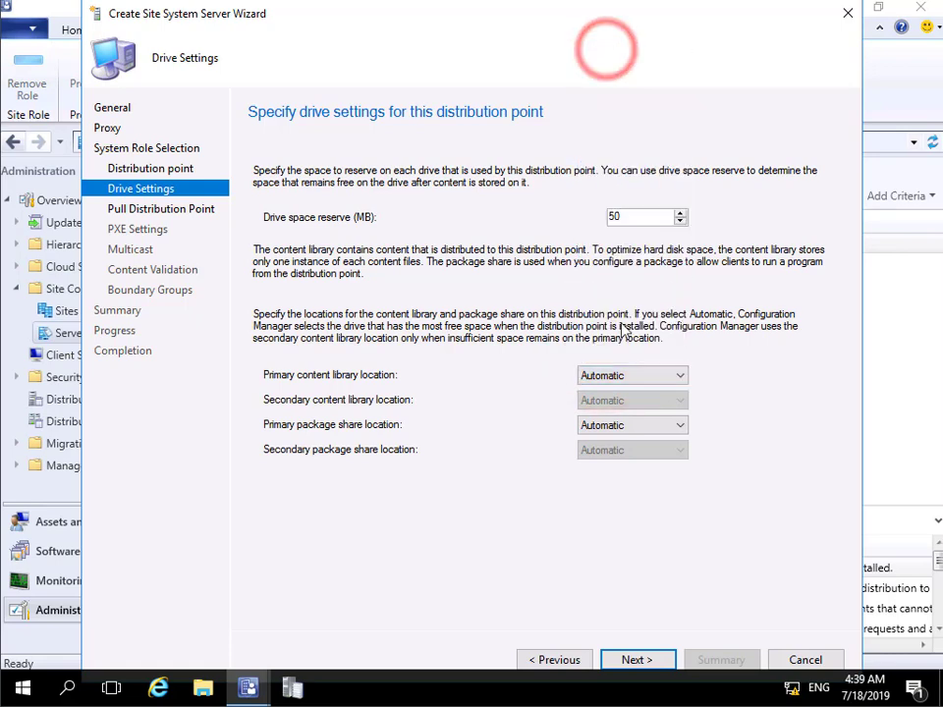
{"action": "left_click", "coordinate": [664, 662]}
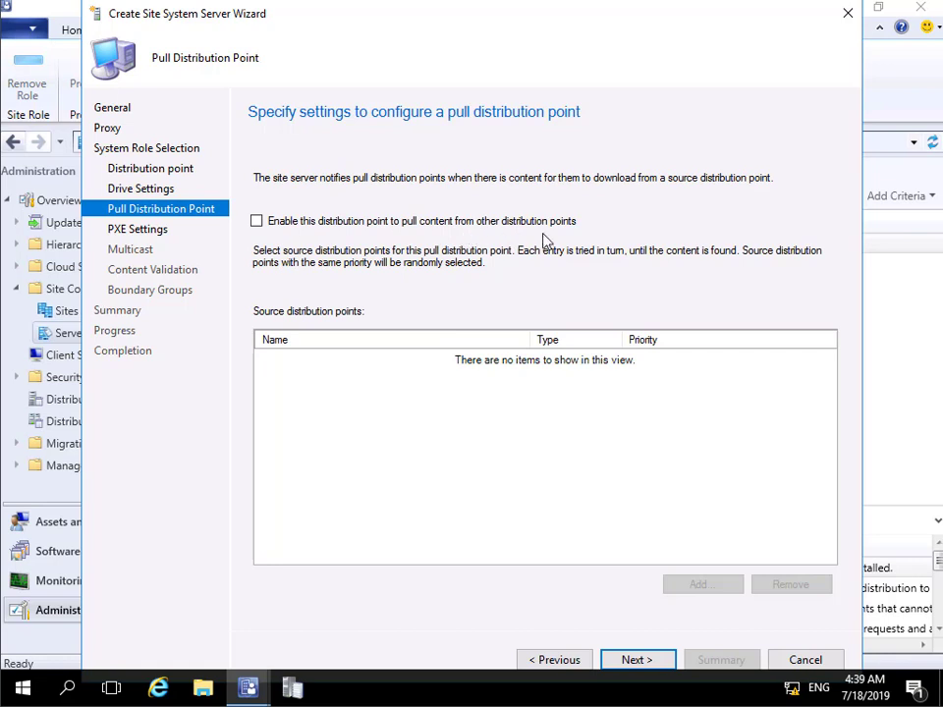
Step: Leave the pull distribution point, PXE and multicast options disabled and proceed to content validation
{"action": "left_click", "coordinate": [654, 660]}
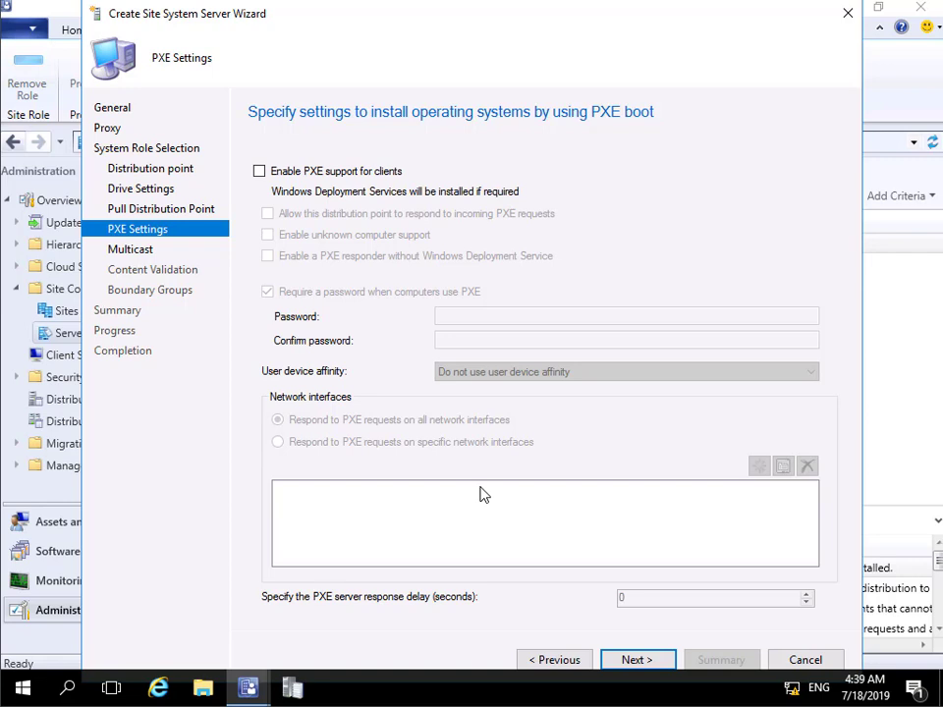
{"action": "left_click", "coordinate": [637, 659]}
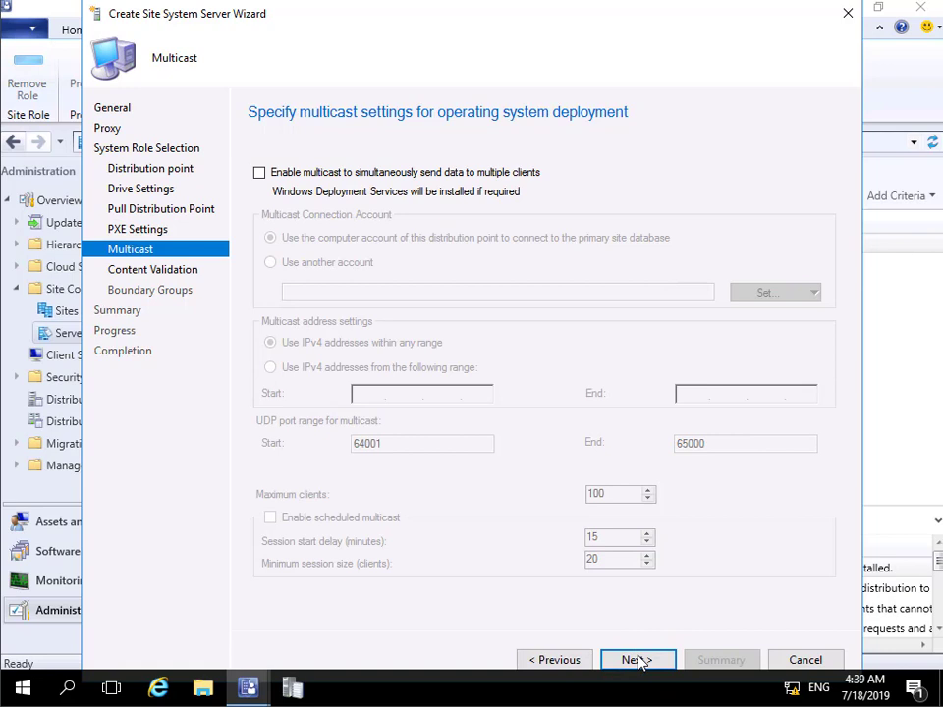
{"action": "left_click", "coordinate": [638, 659]}
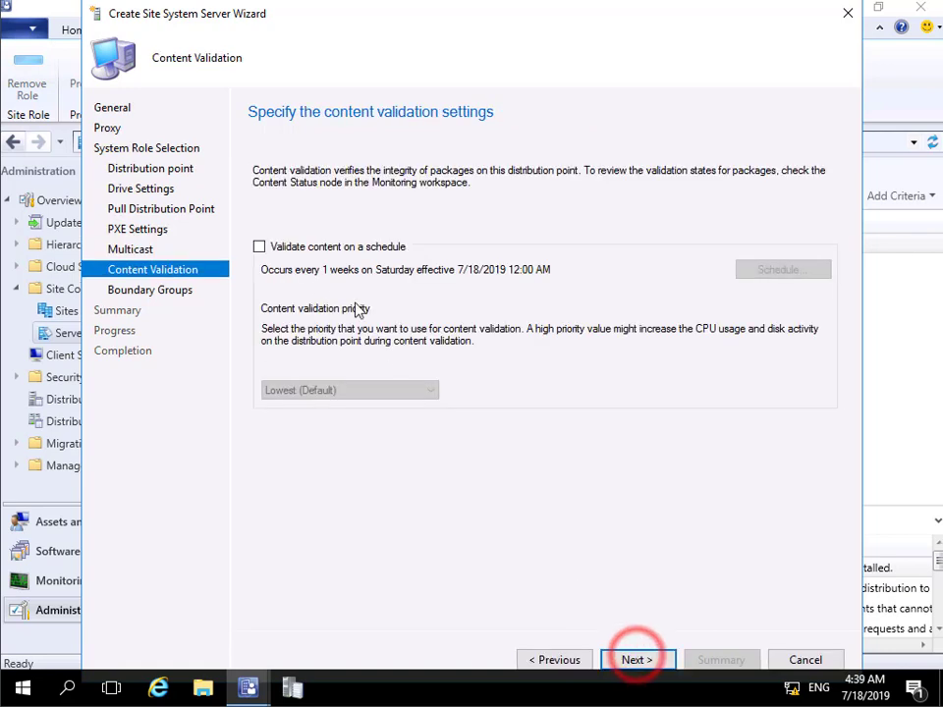
Step: Enable content validation on a schedule, and proceed to the summary without associating any boundary groups
{"action": "left_click", "coordinate": [257, 246]}
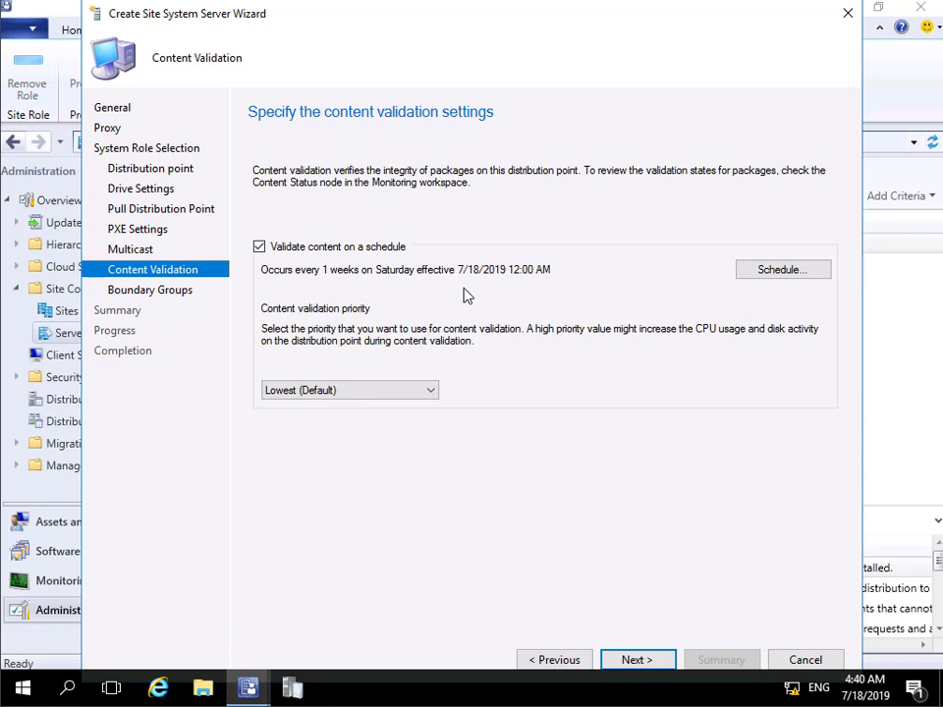
{"action": "left_click", "coordinate": [640, 660]}
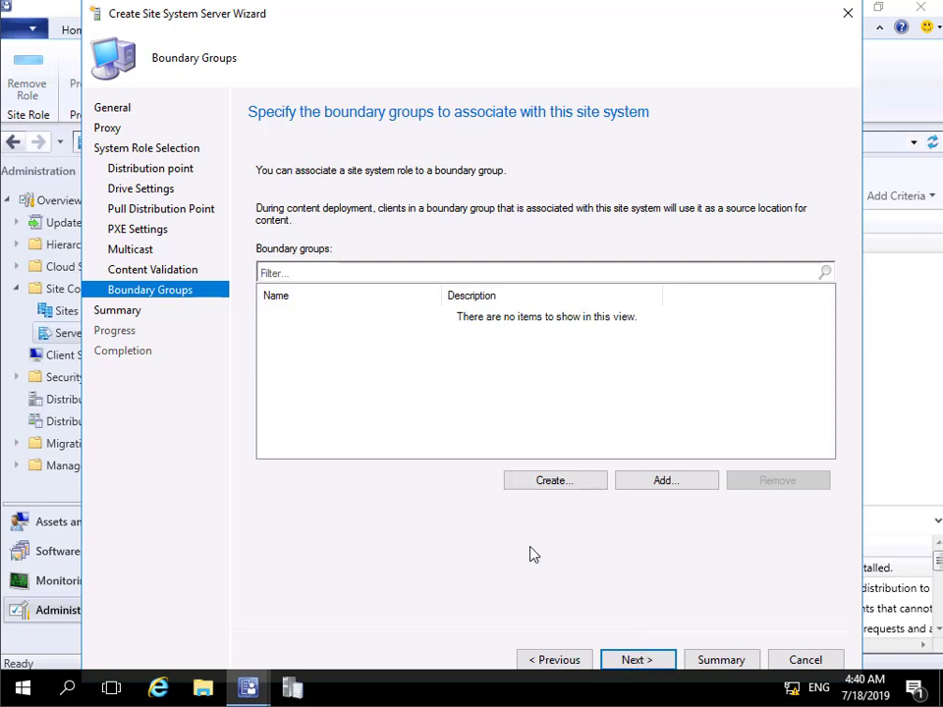
{"action": "left_click", "coordinate": [358, 263]}
{"action": "left_click", "coordinate": [637, 659]}
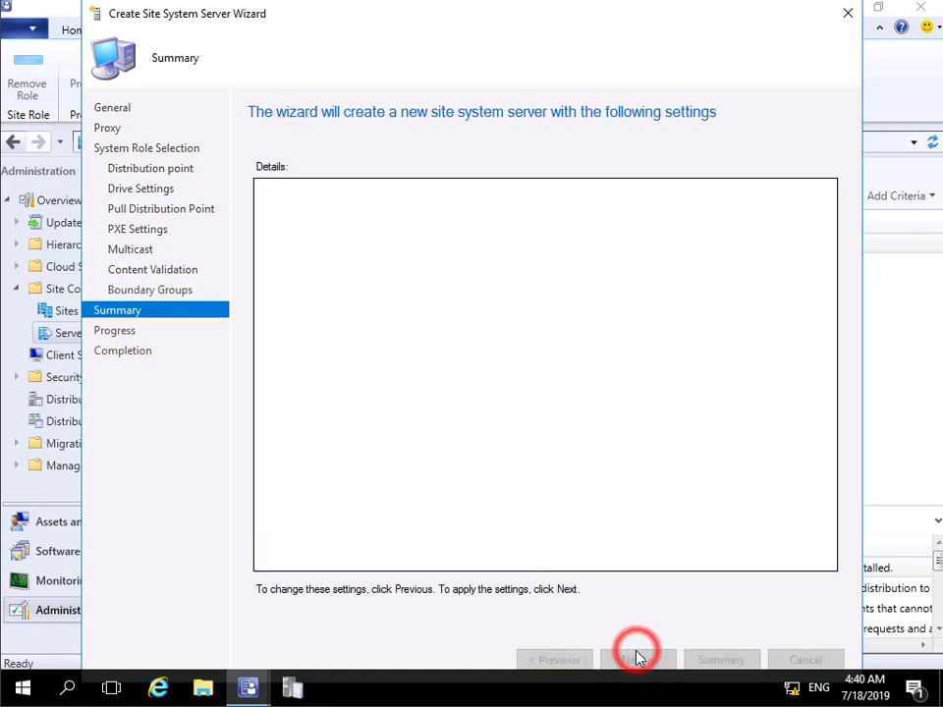
Step: Apply the summarized settings to create the TOR-SVR2 site system server and close the completed wizard
{"action": "left_click", "coordinate": [635, 659]}
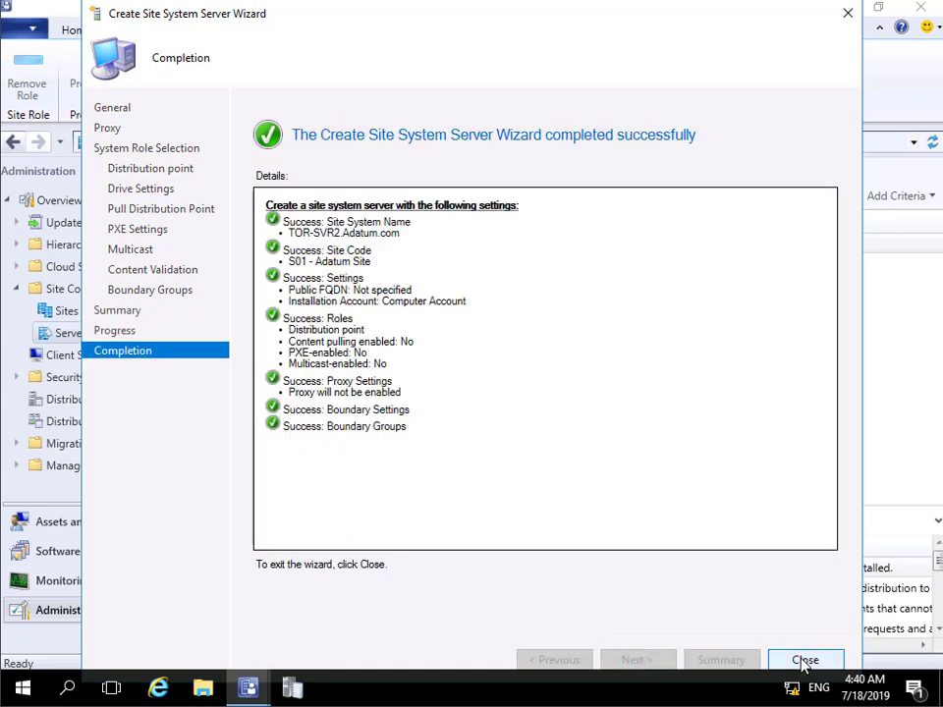
{"action": "left_click", "coordinate": [804, 660]}
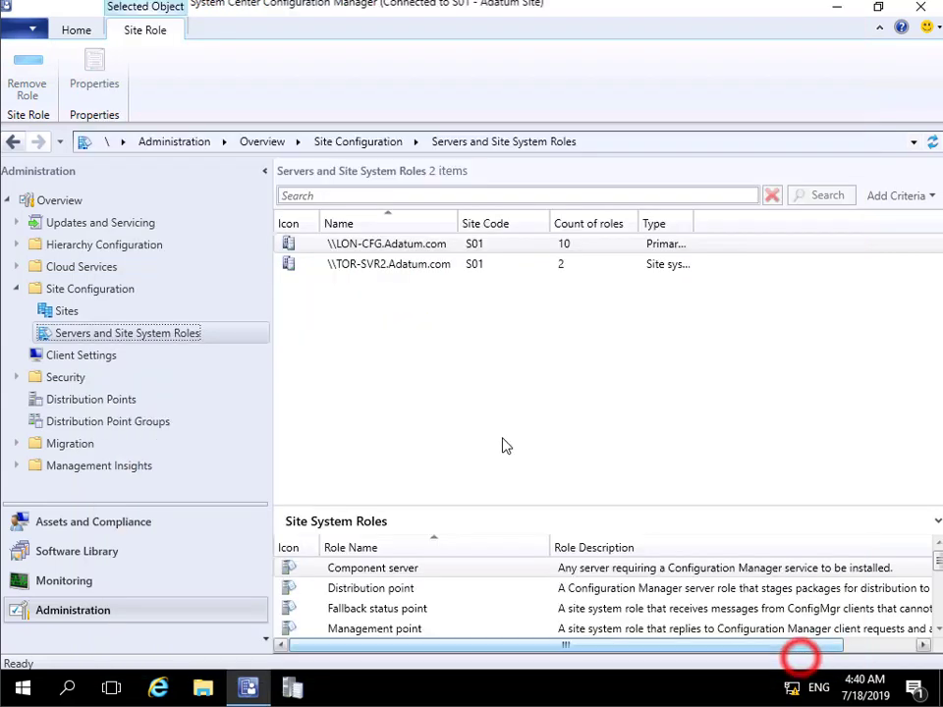
Step: Check the Distribution Point Configuration Status in Monitoring and examine the detailed status messages for TOR-SVR2
{"action": "left_click", "coordinate": [139, 583]}
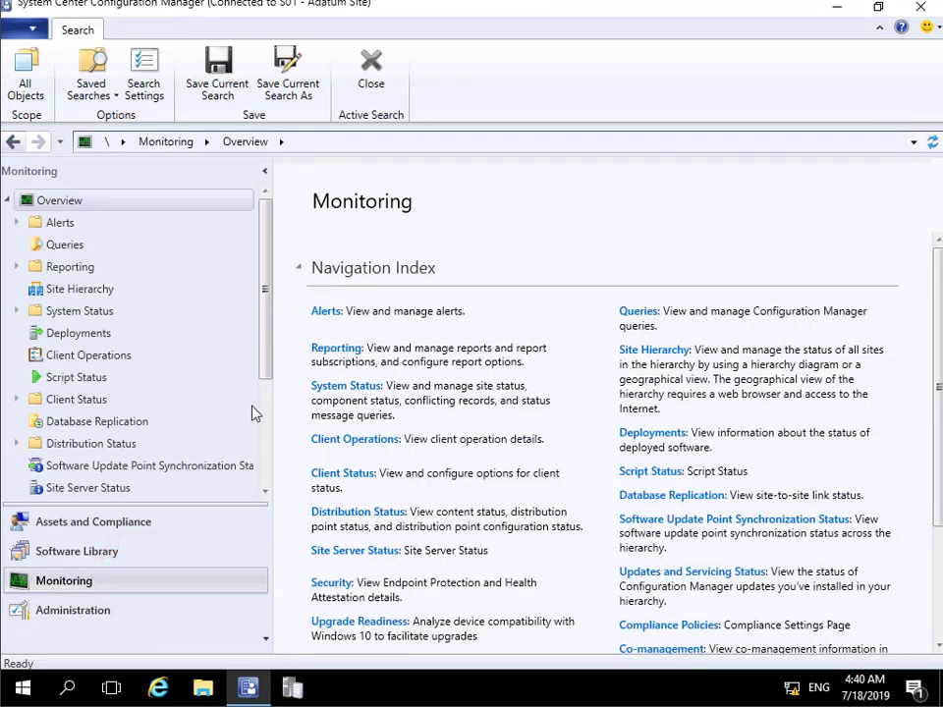
{"action": "left_click_drag", "start_coordinate": [268, 374], "coordinate": [265, 481]}
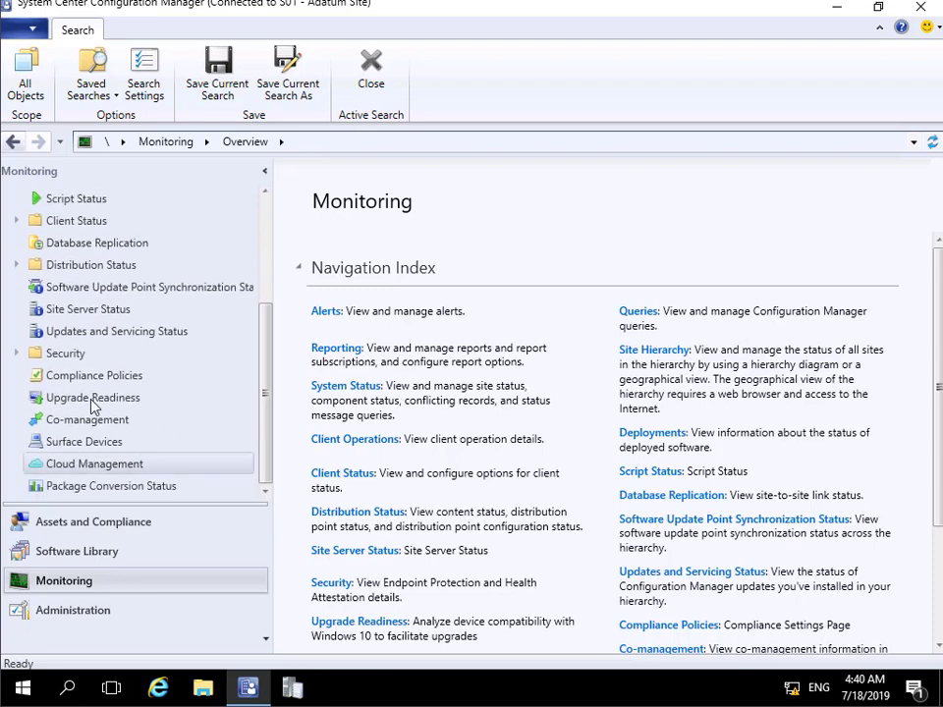
{"action": "left_click", "coordinate": [15, 265]}
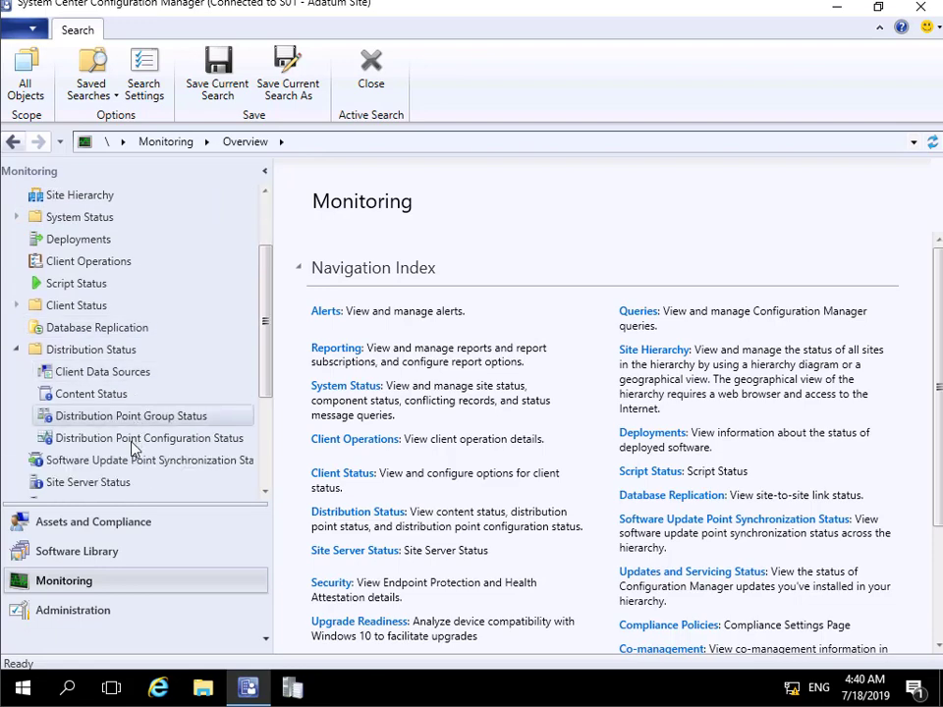
{"action": "left_click", "coordinate": [197, 442]}
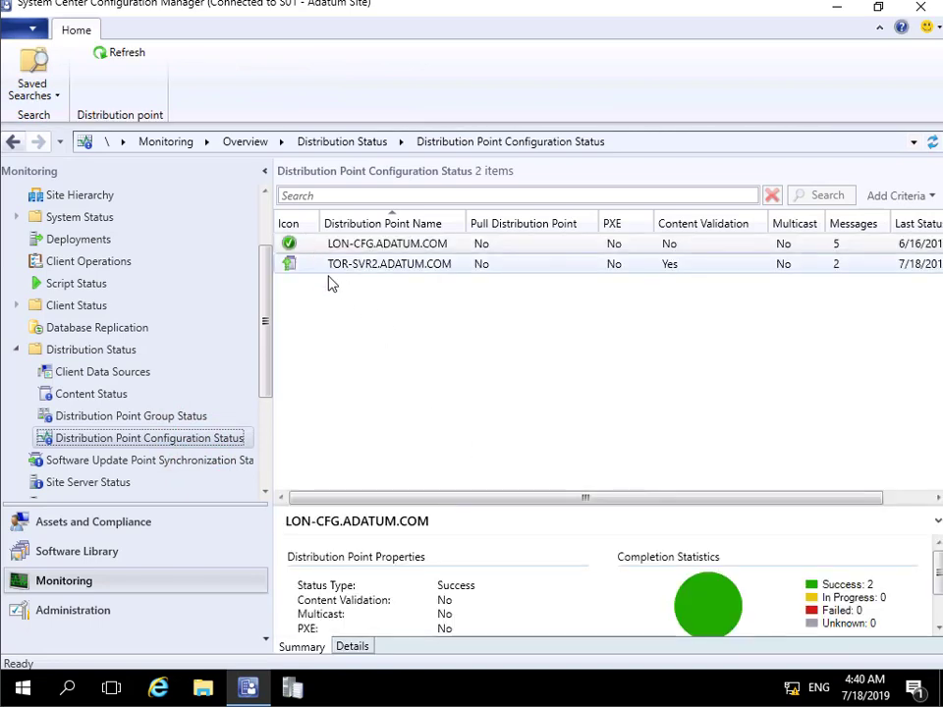
{"action": "left_click", "coordinate": [366, 249]}
{"action": "left_click", "coordinate": [353, 267]}
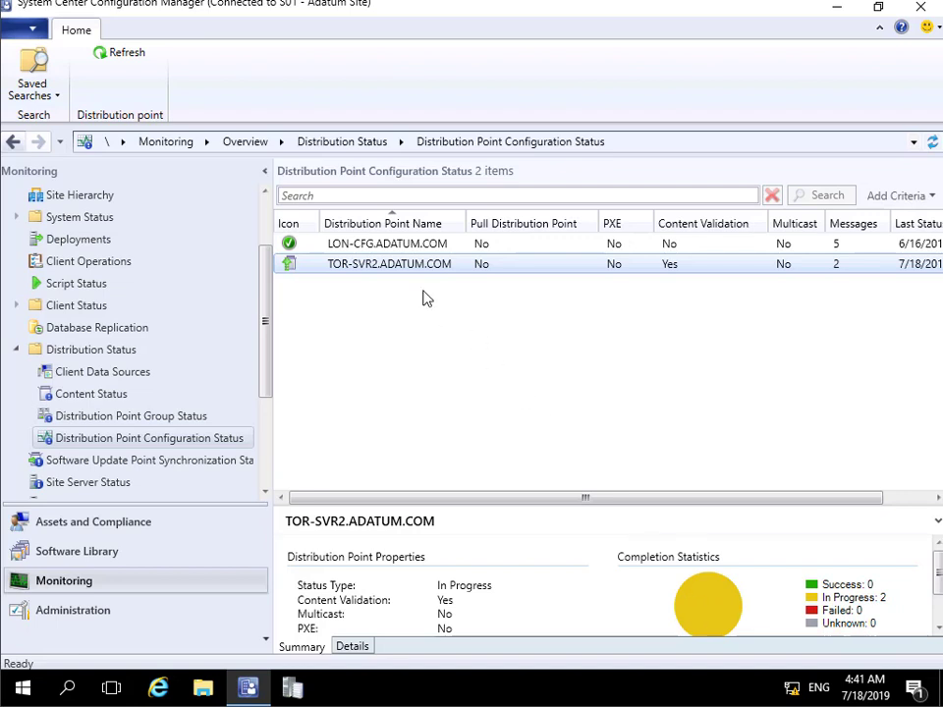
{"action": "left_click", "coordinate": [354, 646]}
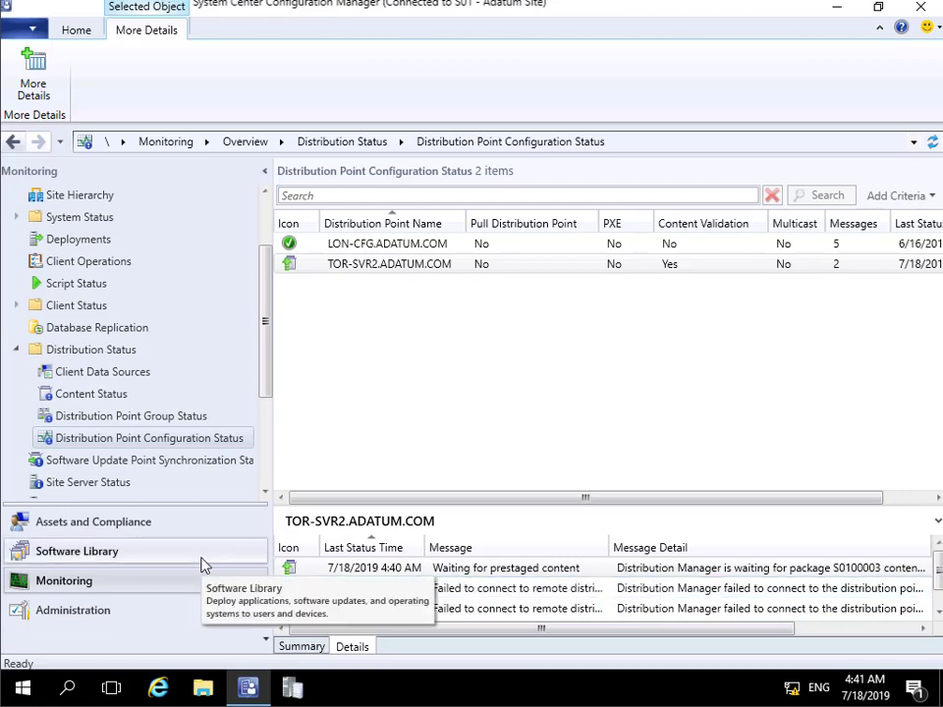
Step: Open the properties of the Distribution point role on TOR-SVR2 from Servers and Site System Roles
{"action": "left_click", "coordinate": [102, 611]}
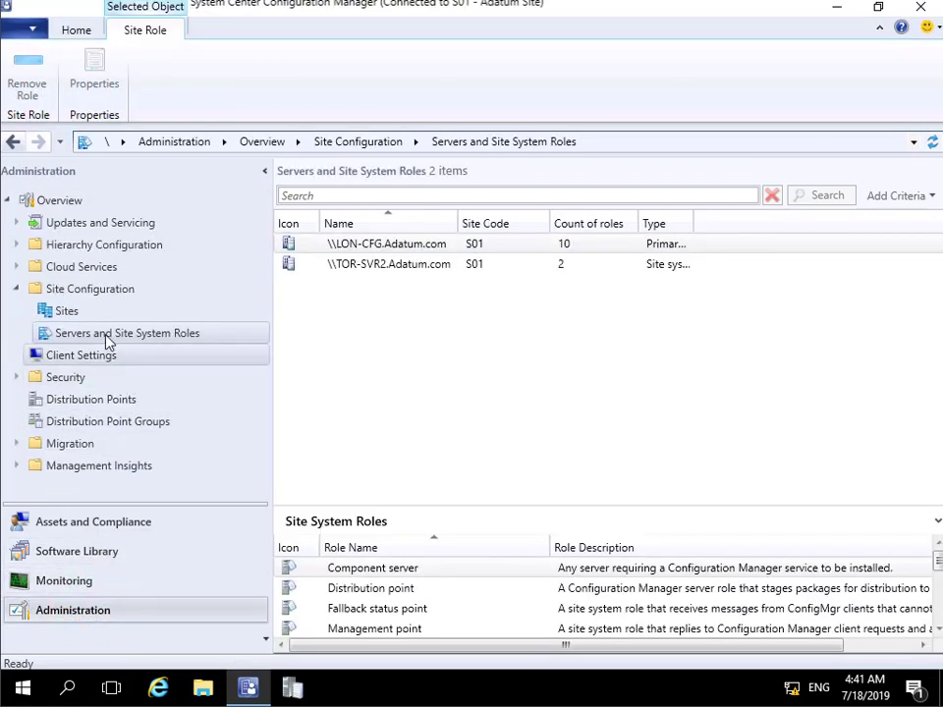
{"action": "left_click", "coordinate": [363, 267]}
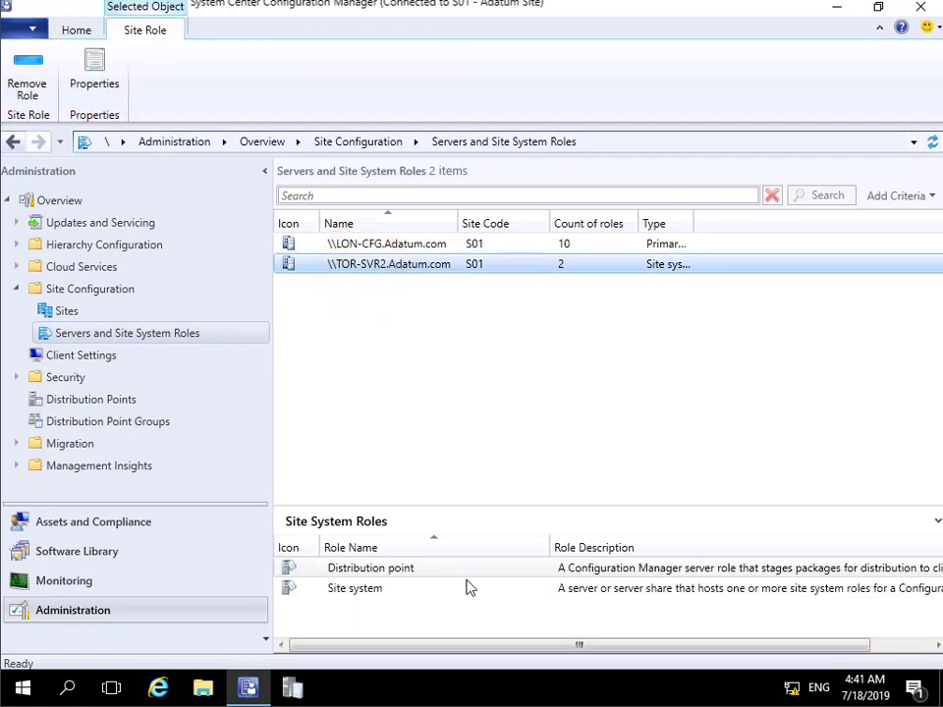
{"action": "left_click", "coordinate": [461, 573]}
{"action": "right_click", "coordinate": [461, 573]}
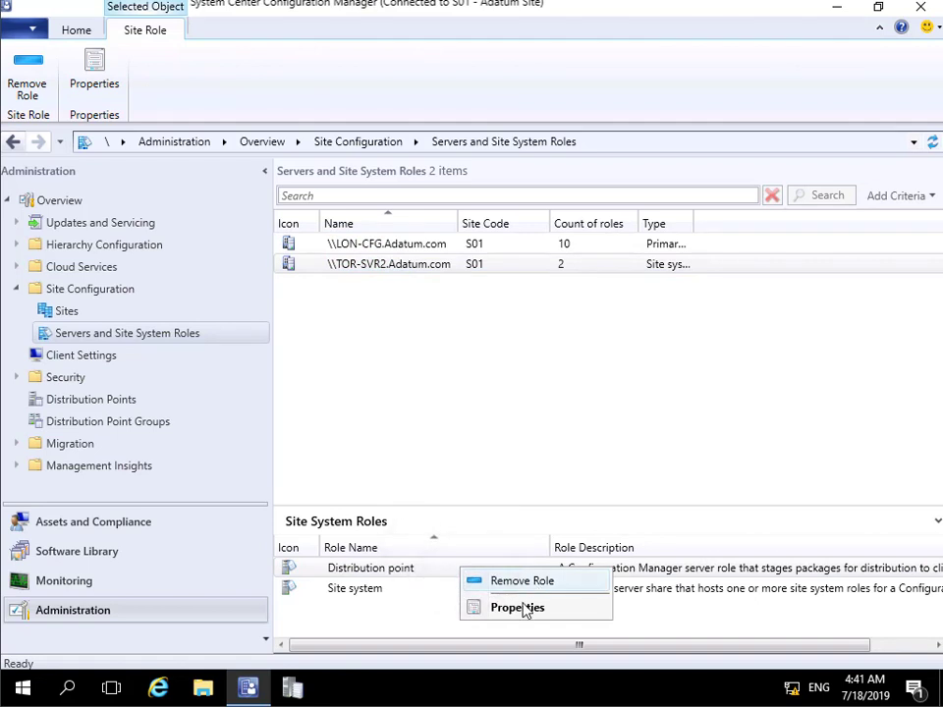
{"action": "left_click", "coordinate": [520, 608]}
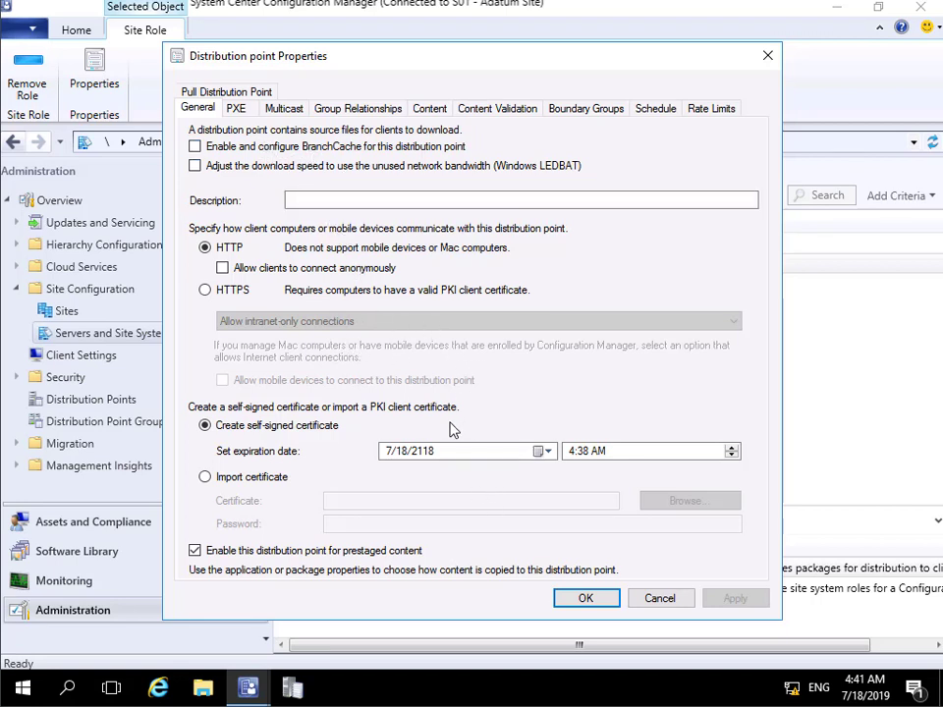
Step: Review the distribution point's PXE, multicast, group, content, validation, boundary, schedule, rate limit and pull settings, then close its properties
{"action": "left_click", "coordinate": [238, 110]}
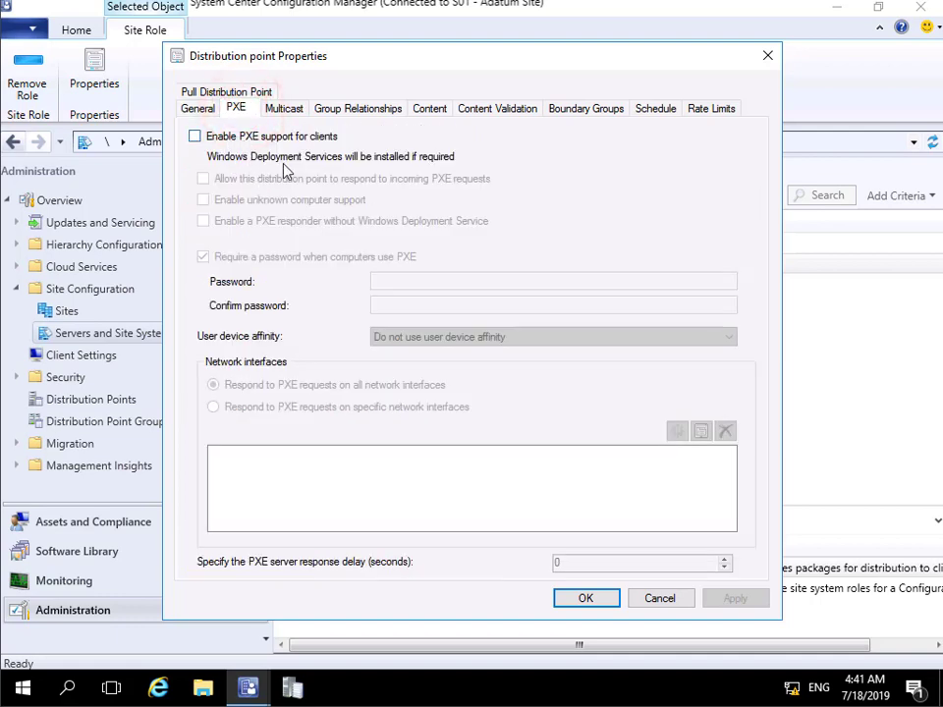
{"action": "left_click", "coordinate": [279, 110]}
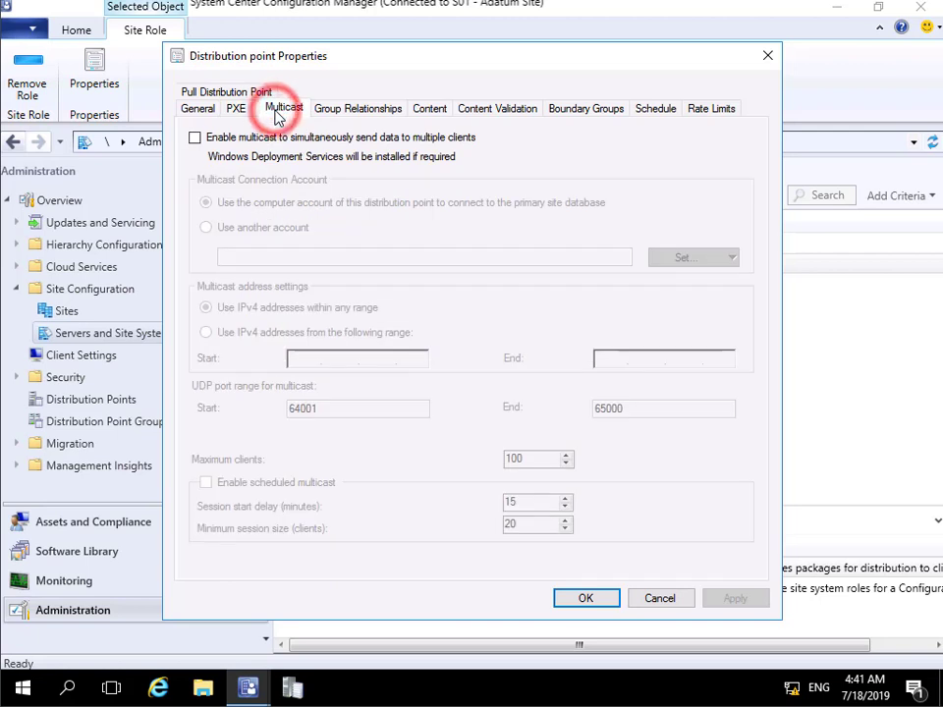
{"action": "left_click", "coordinate": [358, 111]}
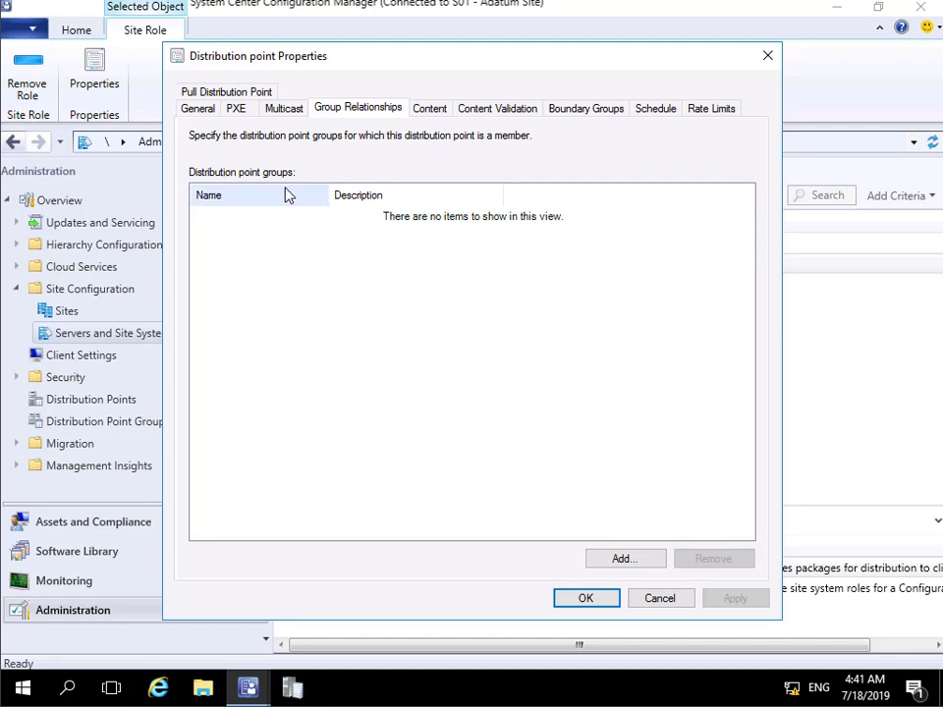
{"action": "left_click", "coordinate": [429, 110]}
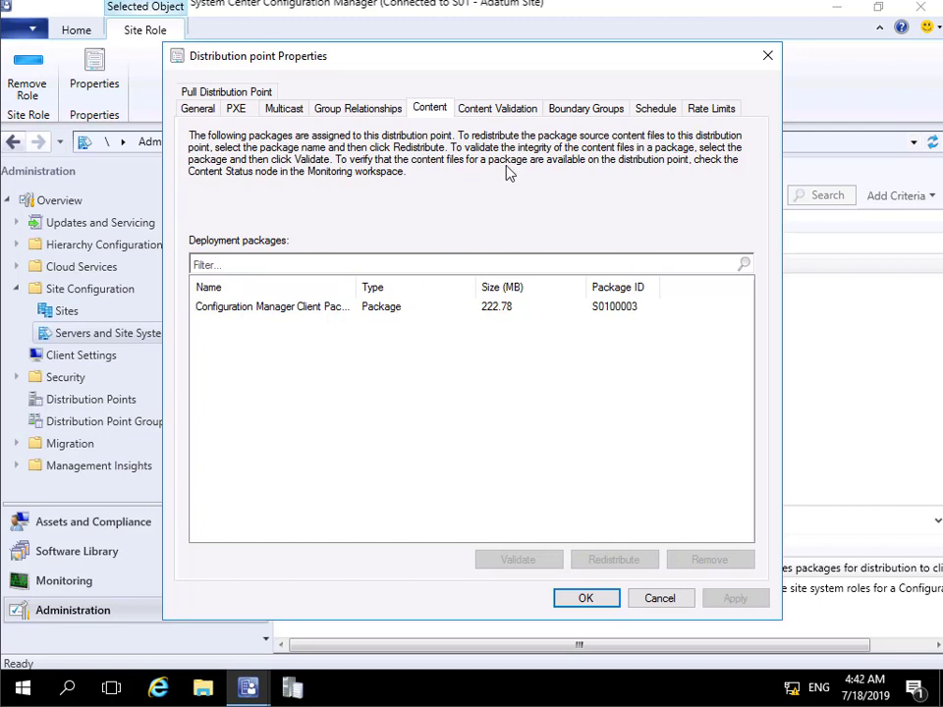
{"action": "left_click", "coordinate": [479, 108]}
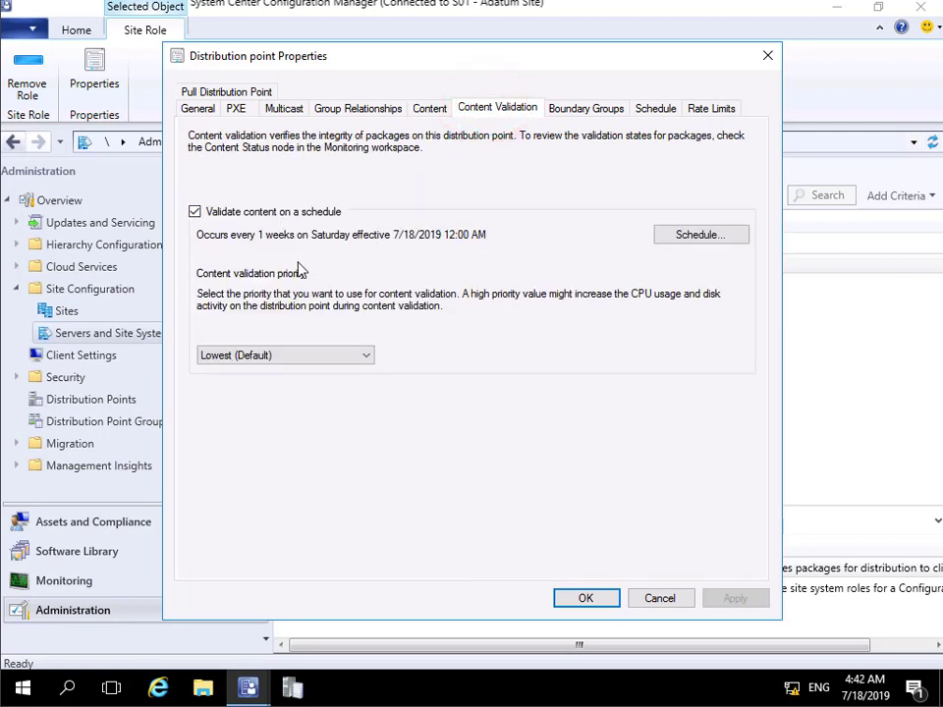
{"action": "left_click", "coordinate": [586, 110]}
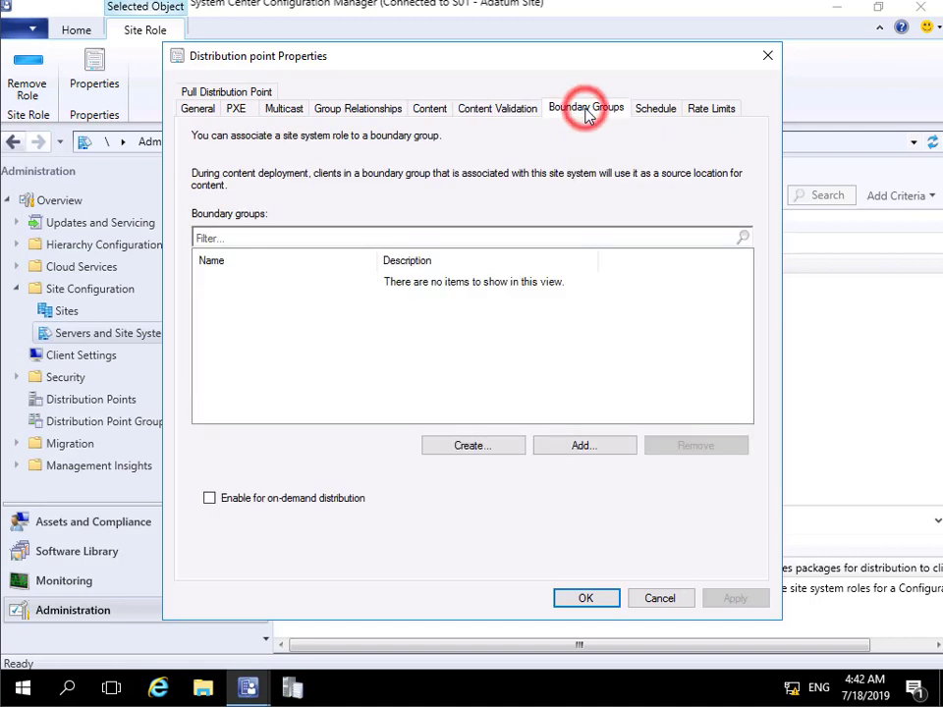
{"action": "left_click", "coordinate": [644, 111]}
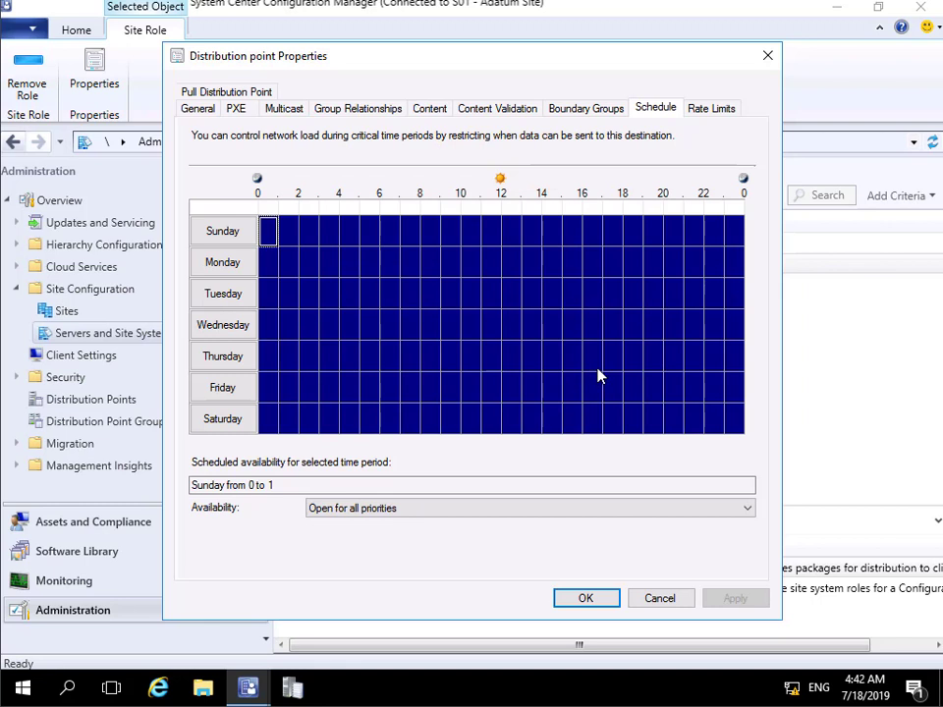
{"action": "left_click", "coordinate": [707, 108]}
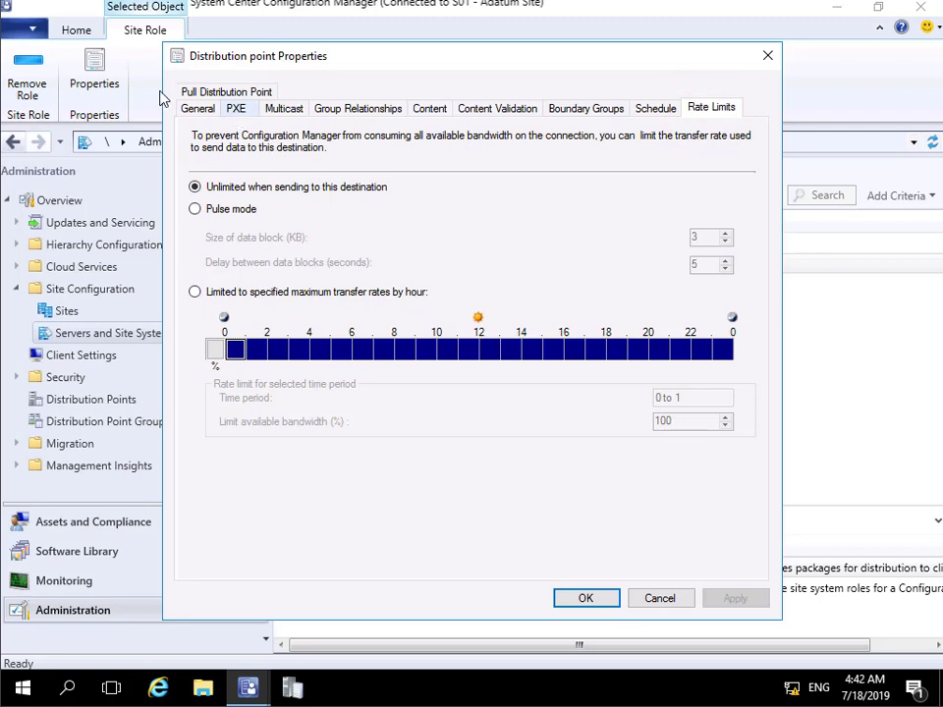
{"action": "left_click", "coordinate": [213, 94]}
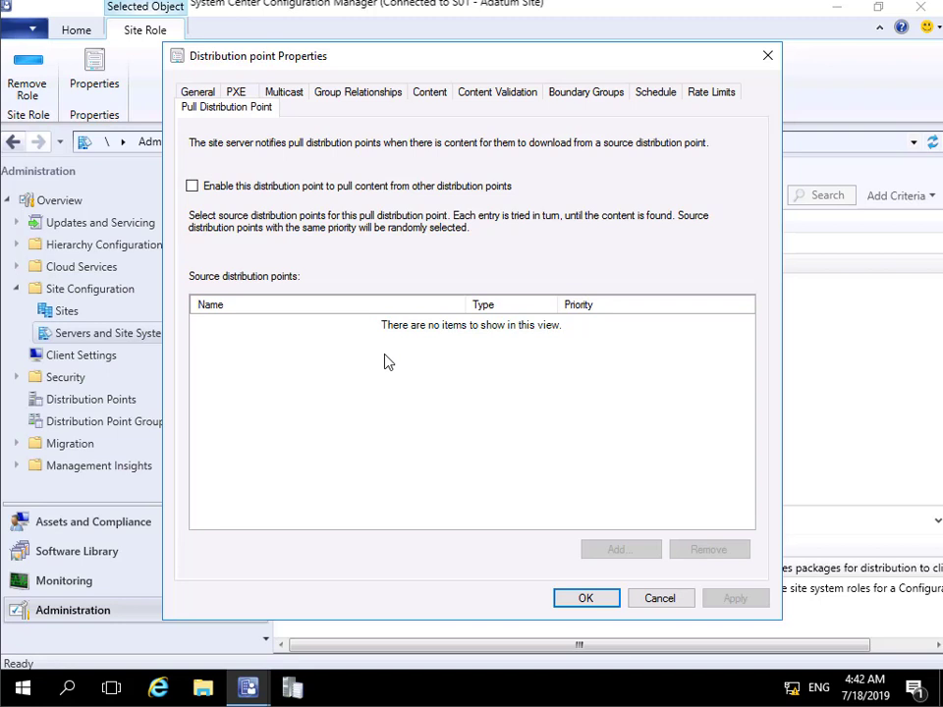
{"action": "left_click", "coordinate": [606, 604]}
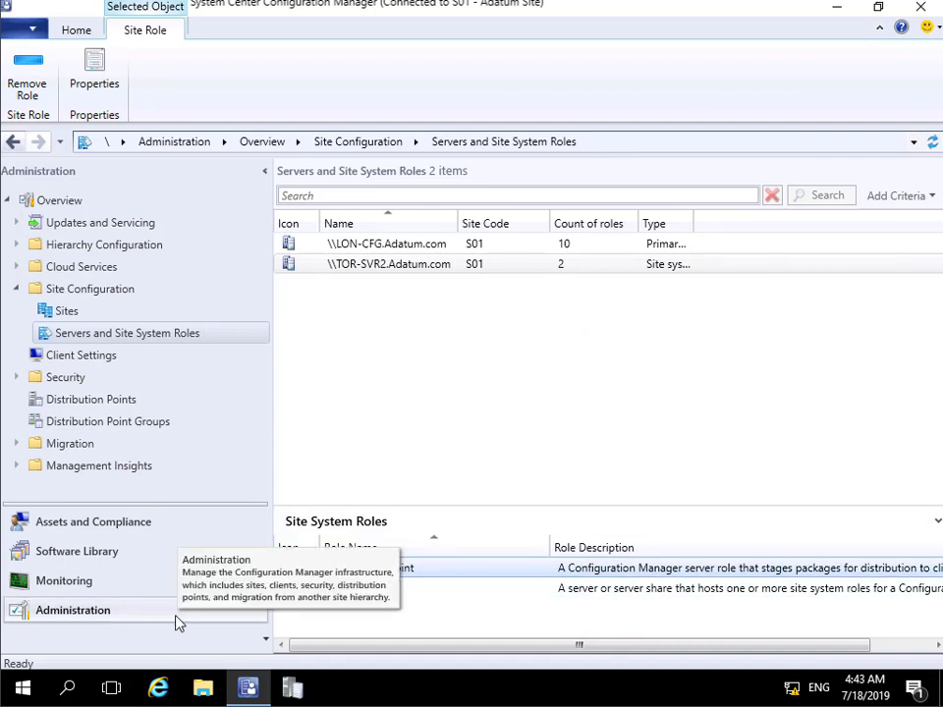
Step: Start a new distribution point group containing the LON-CFG and TOR-SVR2 distribution points
{"action": "left_click", "coordinate": [94, 401]}
{"action": "left_click", "coordinate": [378, 248]}
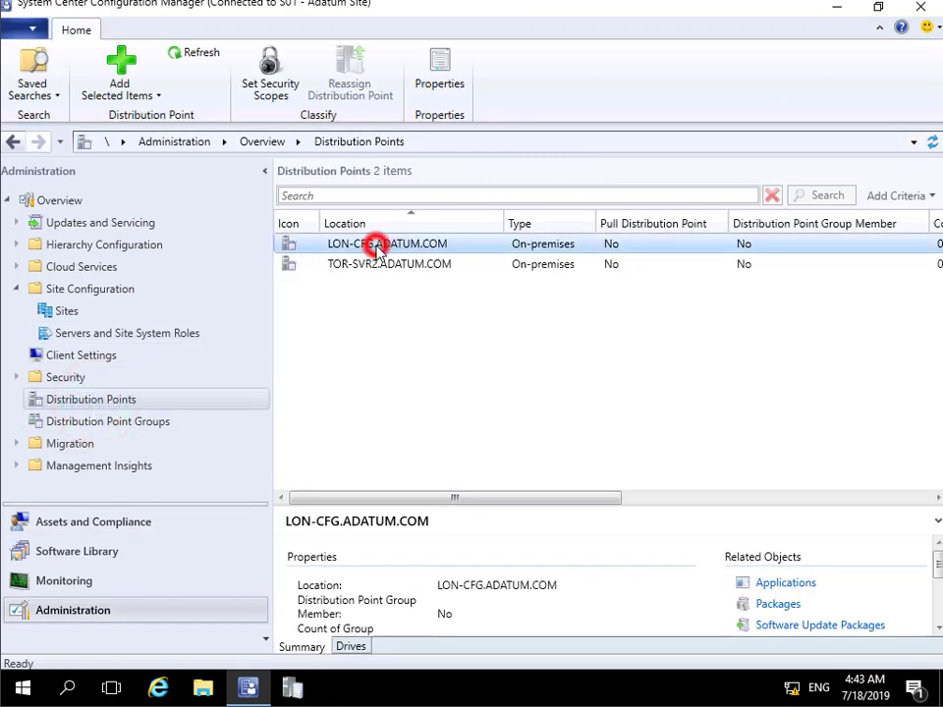
{"action": "left_click", "coordinate": [383, 264], "text": "ctrl"}
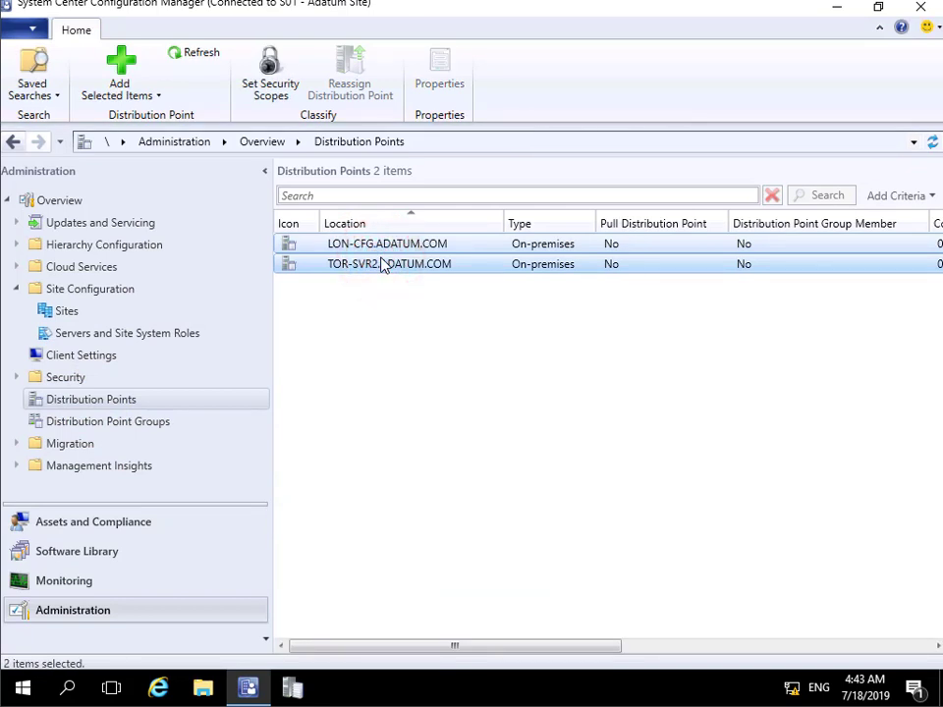
{"action": "right_click", "coordinate": [383, 266]}
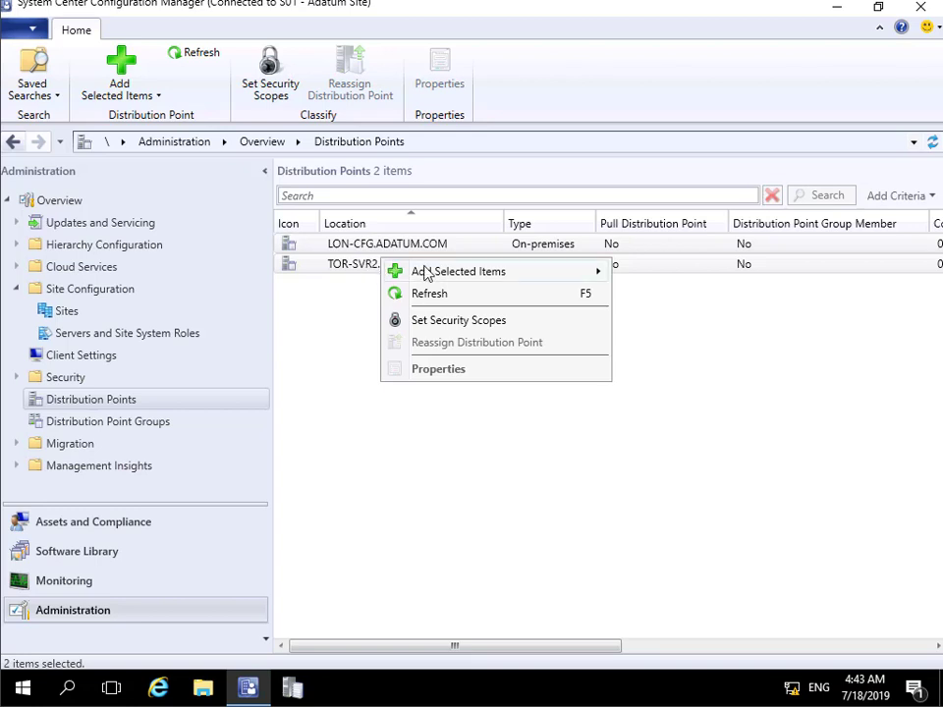
{"action": "mouse_move", "coordinate": [425, 272]}
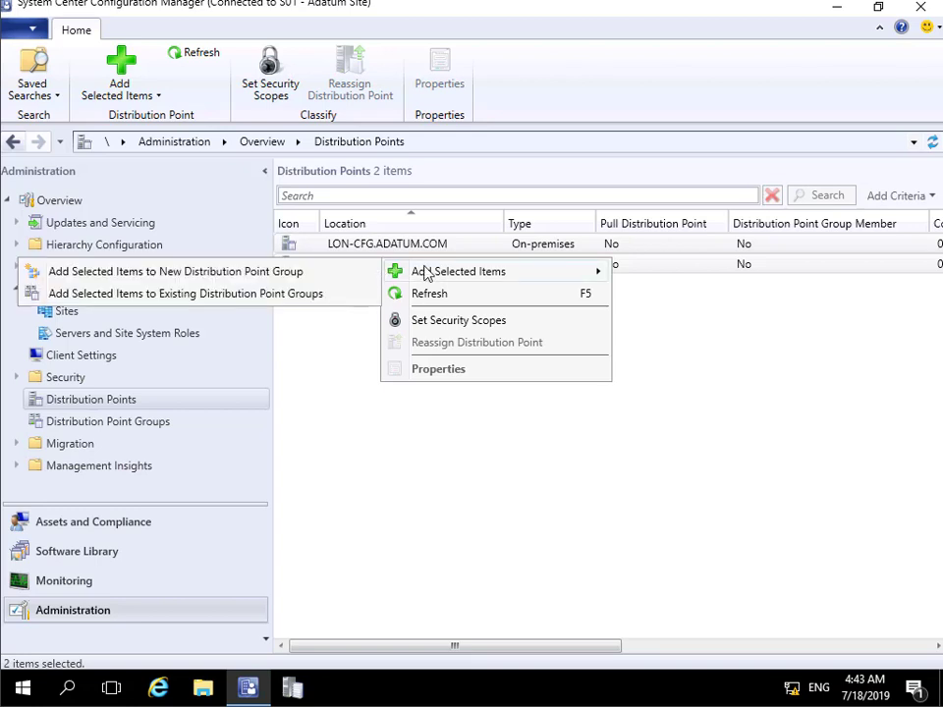
{"action": "left_click", "coordinate": [300, 273]}
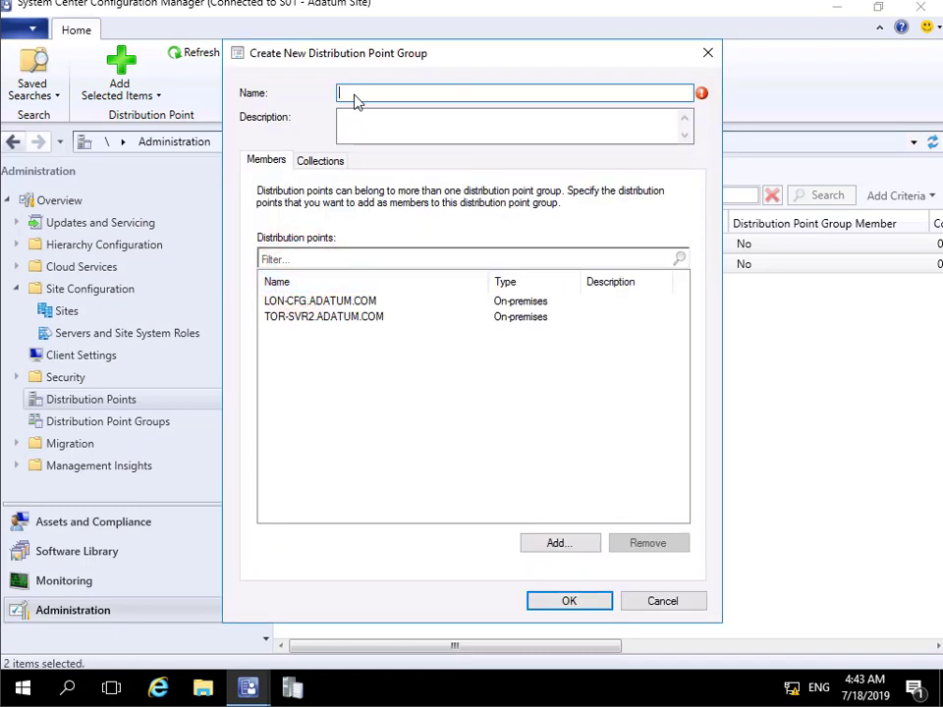
Step: Name the new group "London DPs" and describe it as "Distribution points used for London"
{"action": "type", "text": "London DPs"}
{"action": "key", "text": "Tab"}
{"action": "type", "text": "Distribution points used for London"}
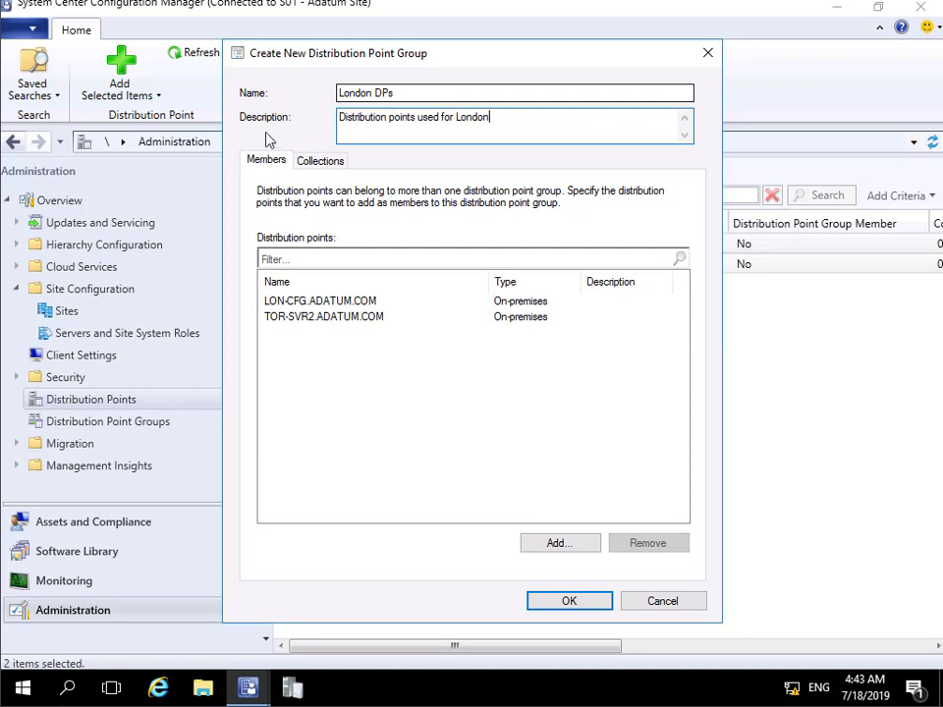
{"action": "key", "text": "Tab"}
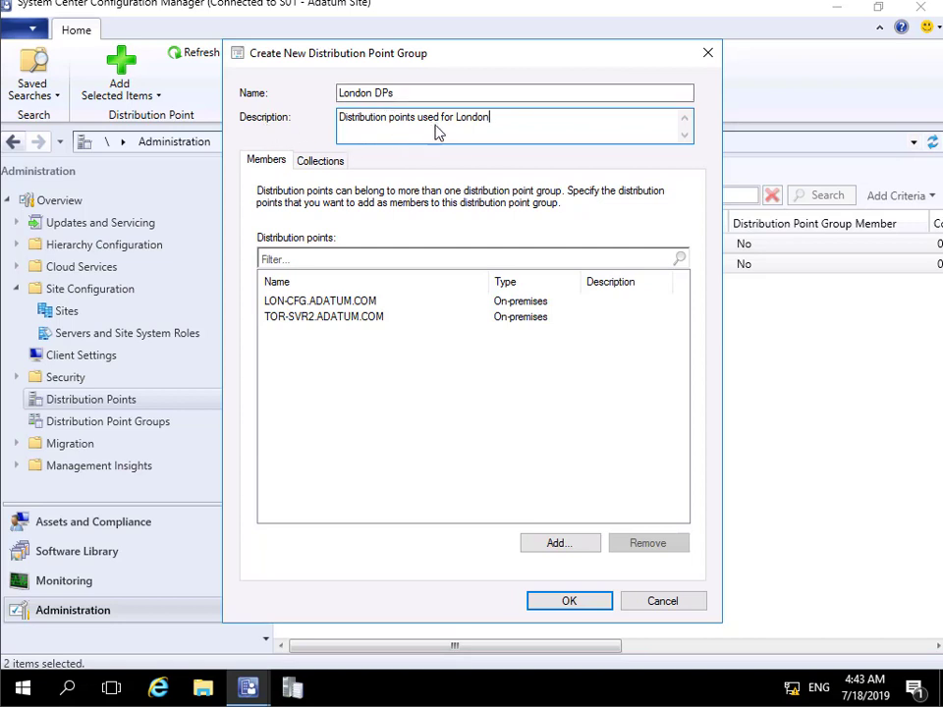
Step: Associate the London Clients device collection with the London DPs distribution point group
{"action": "left_click", "coordinate": [331, 161]}
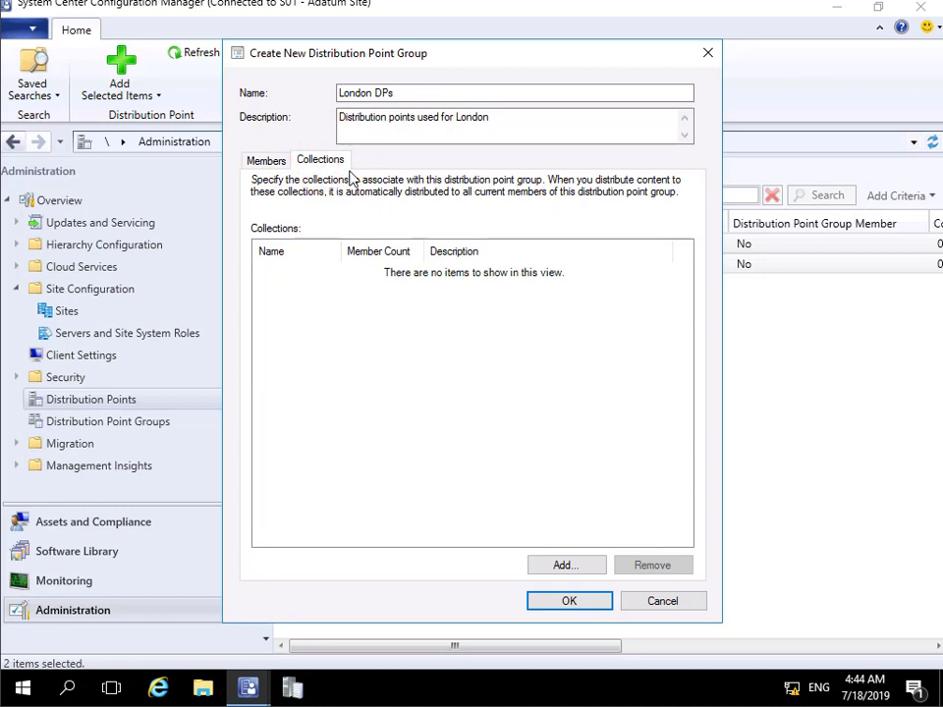
{"action": "left_click", "coordinate": [593, 565]}
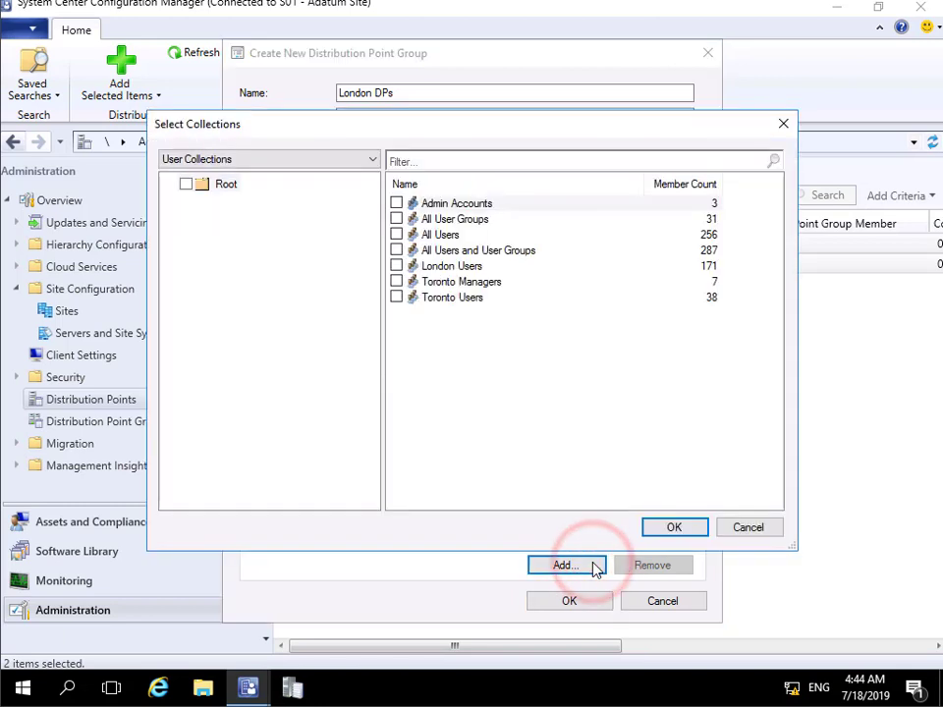
{"action": "left_click", "coordinate": [271, 159]}
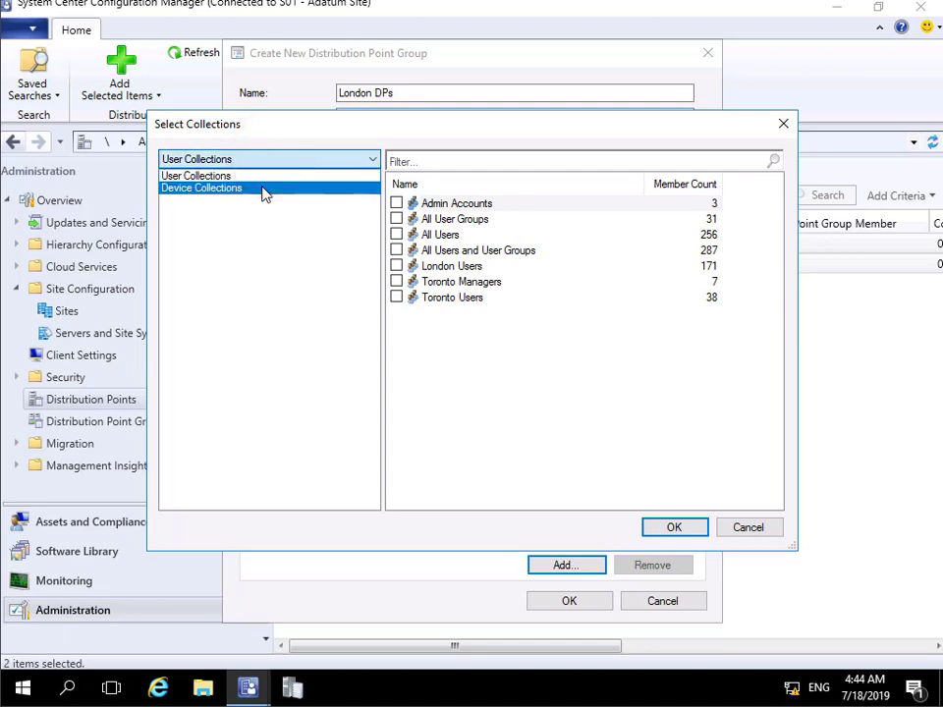
{"action": "left_click", "coordinate": [264, 190]}
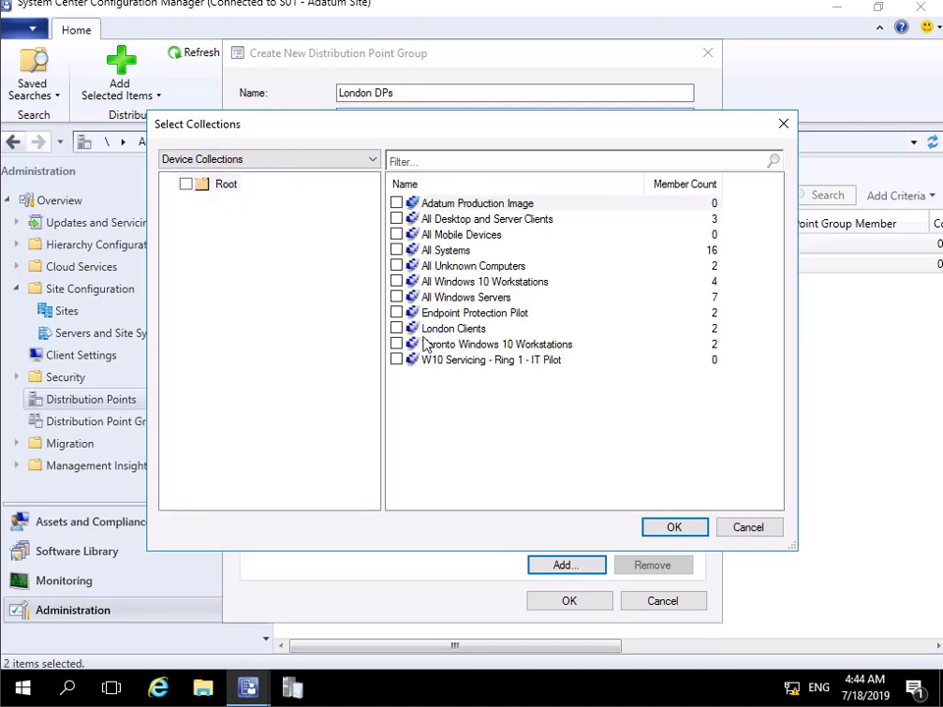
{"action": "left_click", "coordinate": [397, 328]}
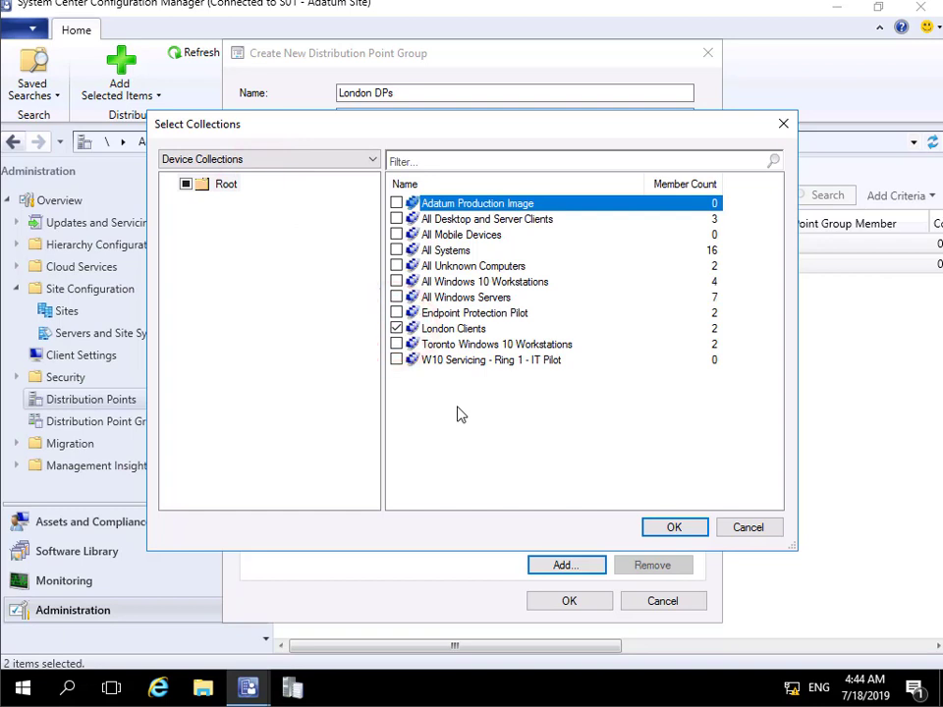
{"action": "left_click", "coordinate": [690, 528]}
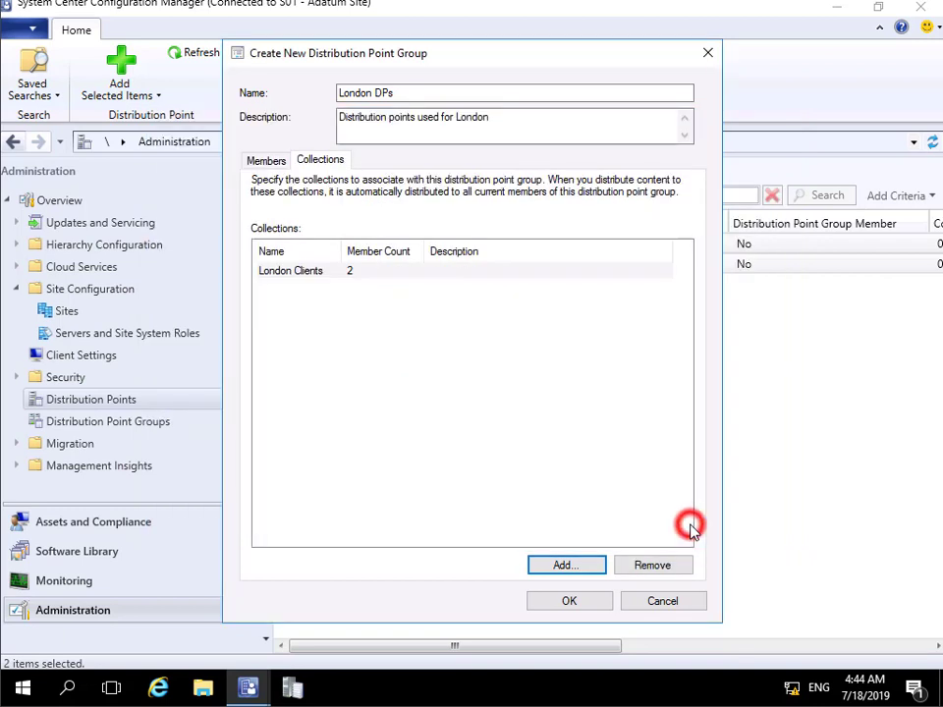
Step: Finish creating the London DPs distribution point group with its chosen members and associated collection
{"action": "left_click", "coordinate": [586, 605]}
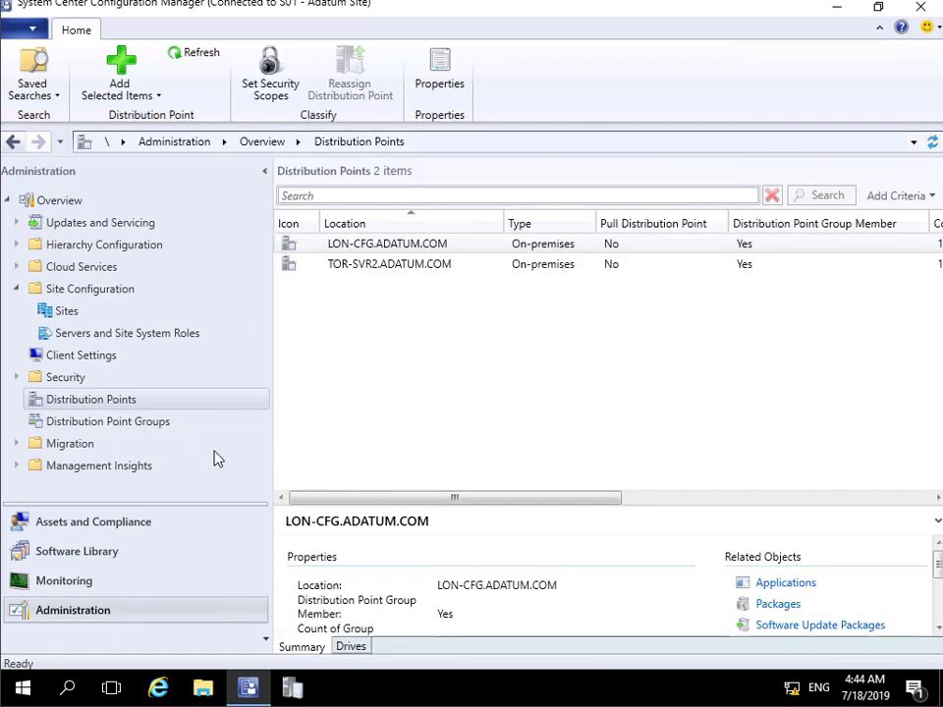
Step: Review the London DPs distribution point group's general, collections, content, members and security properties, then close them
{"action": "left_click", "coordinate": [152, 423]}
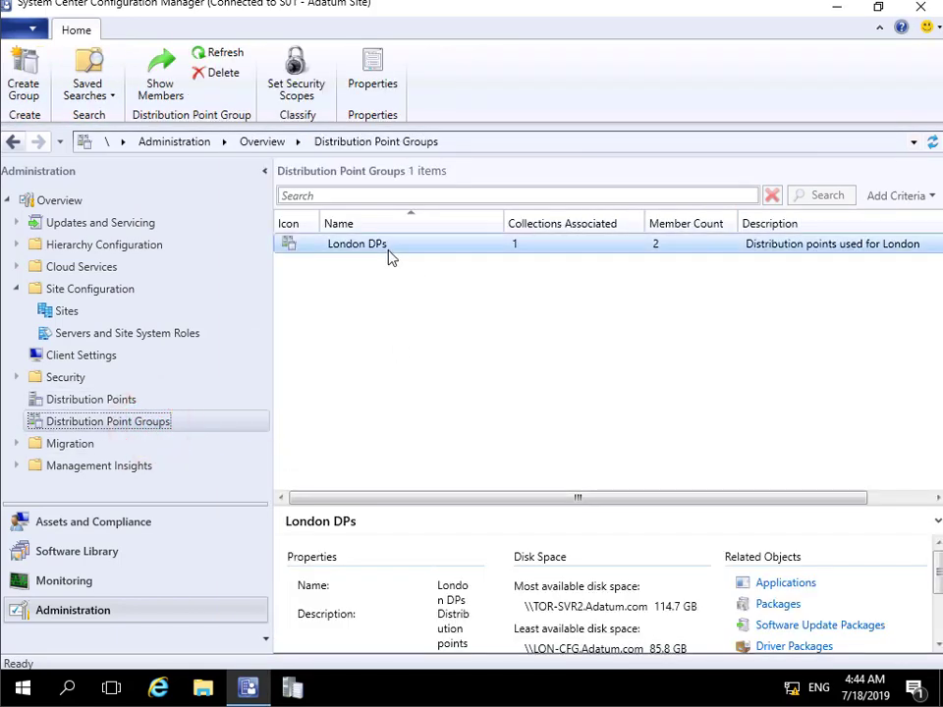
{"action": "right_click", "coordinate": [389, 251]}
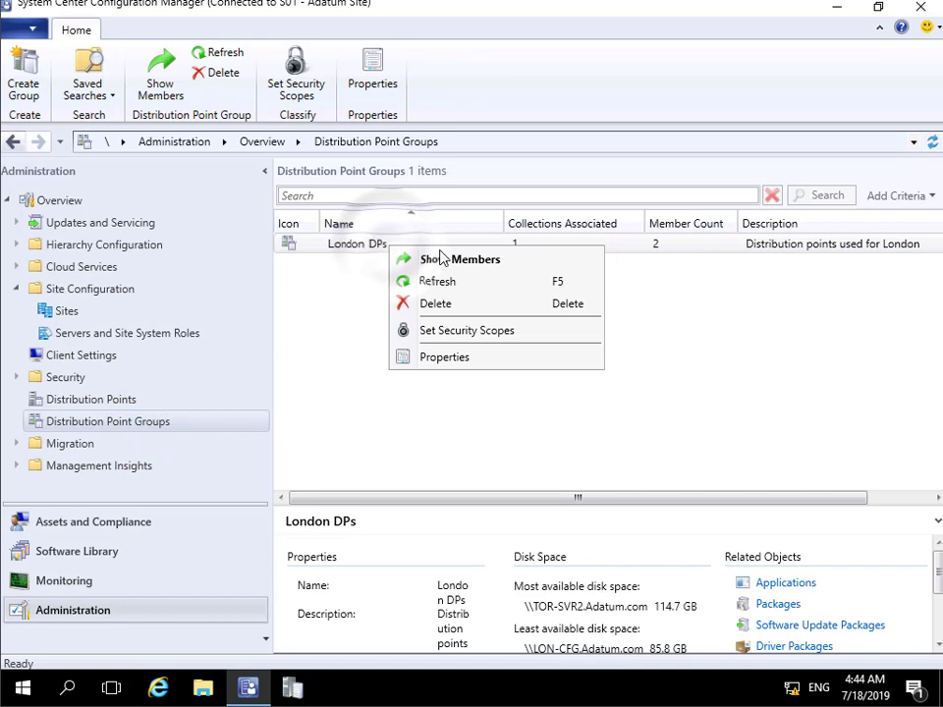
{"action": "left_click", "coordinate": [447, 361]}
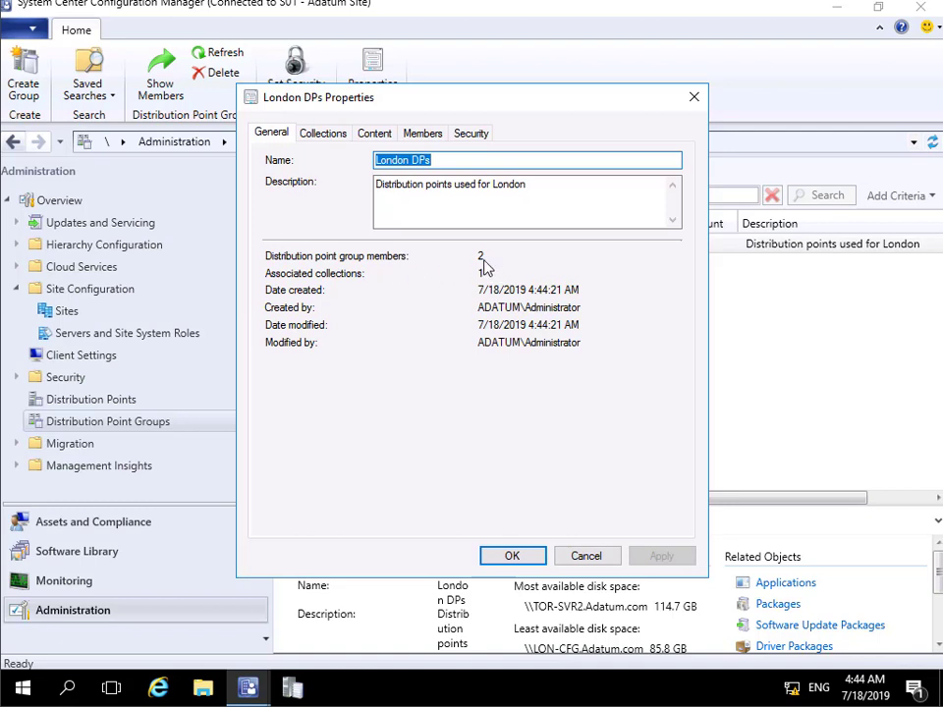
{"action": "left_click", "coordinate": [326, 134]}
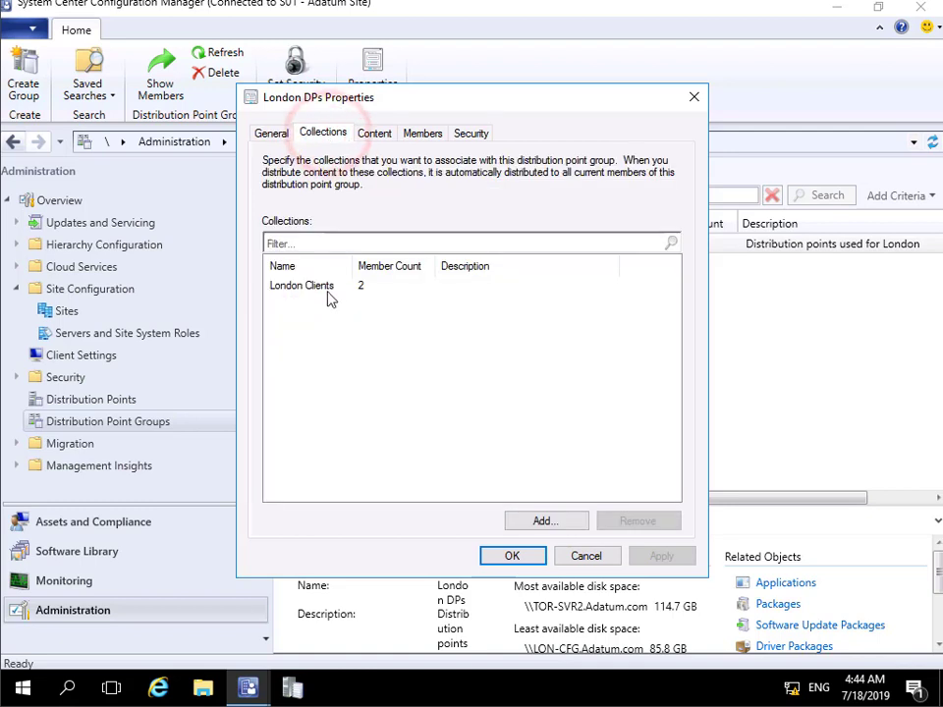
{"action": "left_click", "coordinate": [378, 136]}
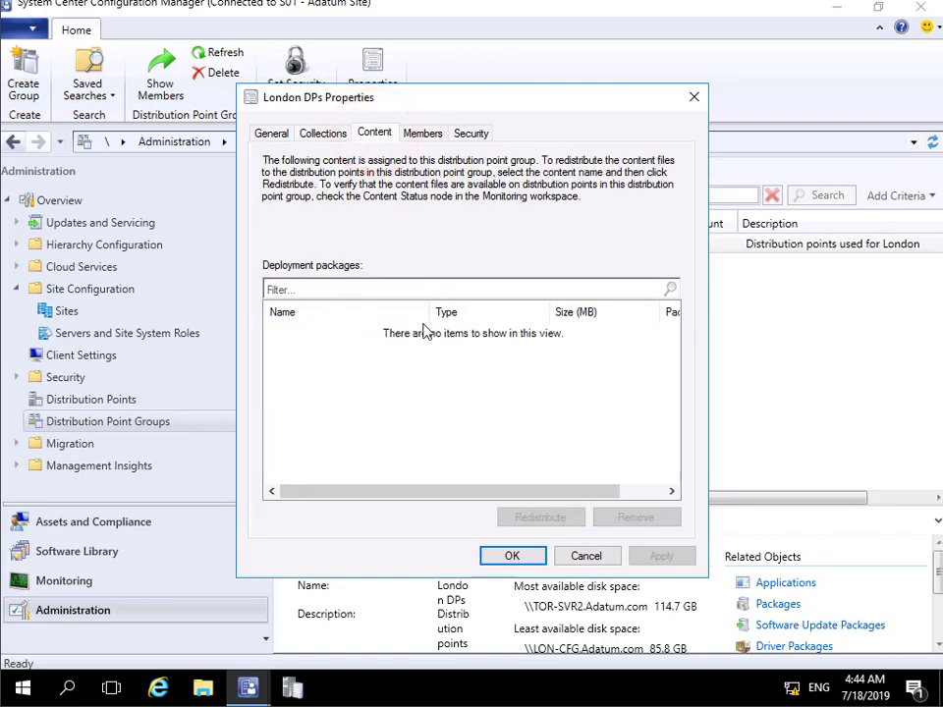
{"action": "left_click", "coordinate": [412, 134]}
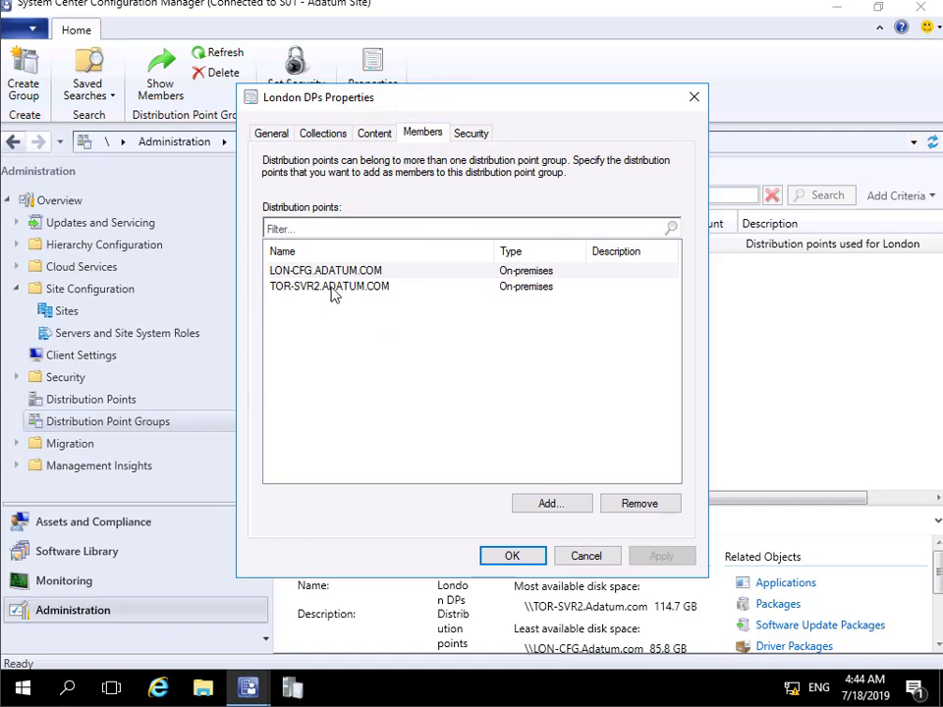
{"action": "left_click", "coordinate": [470, 135]}
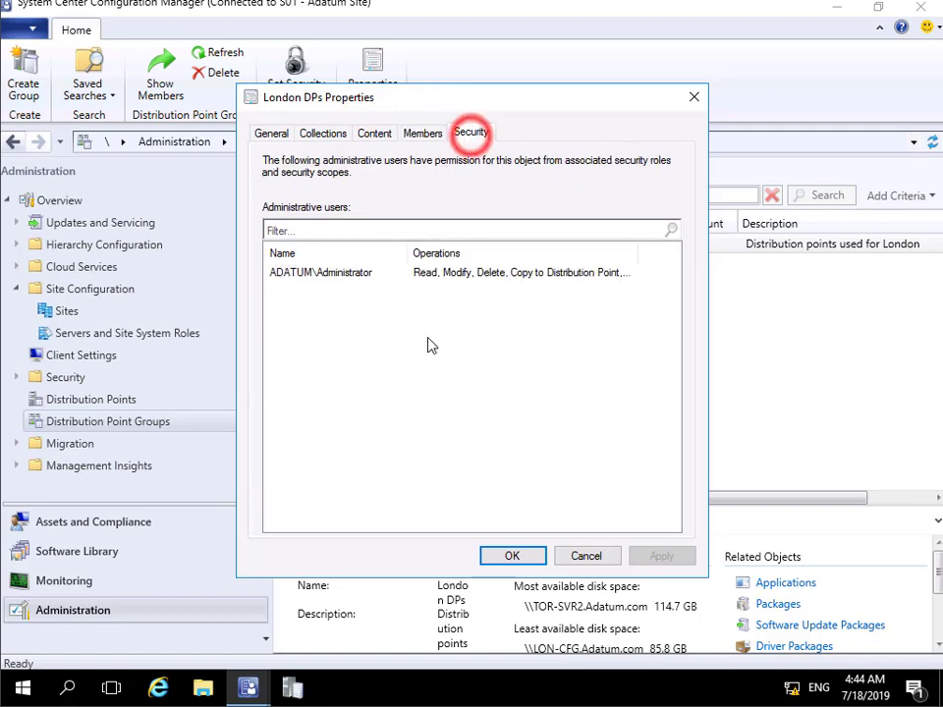
{"action": "left_click", "coordinate": [512, 556]}
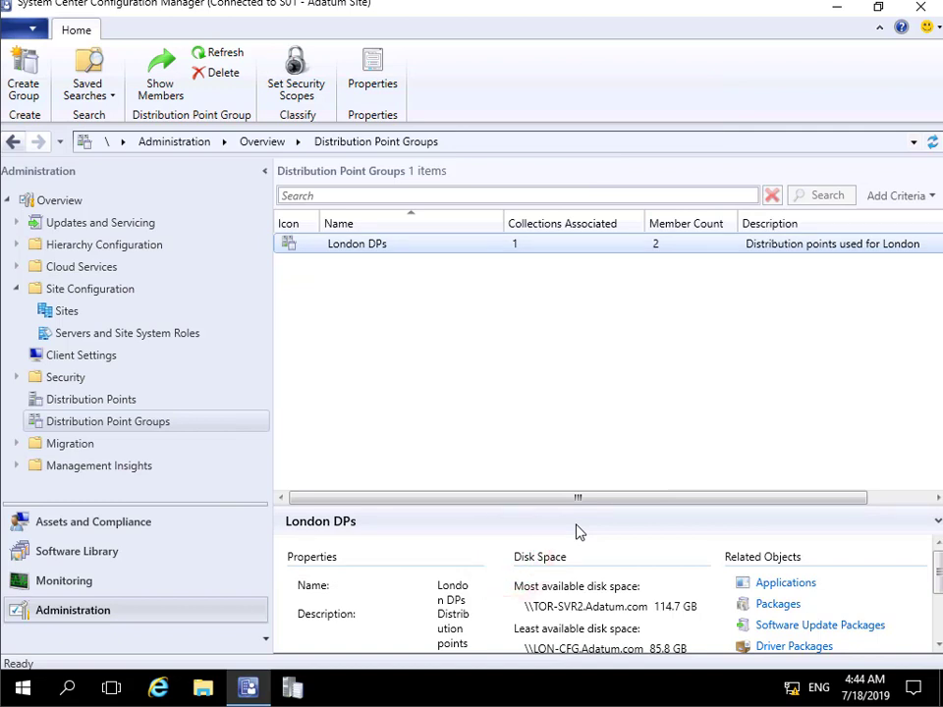